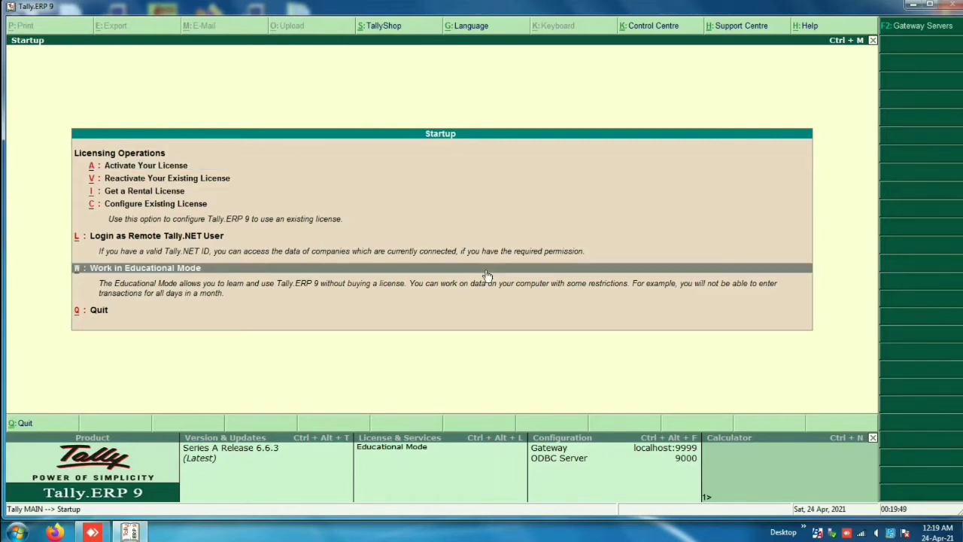
Step: Start Tally.ERP 9 in Educational Mode
{"action": "left_click", "coordinate": [486, 276]}
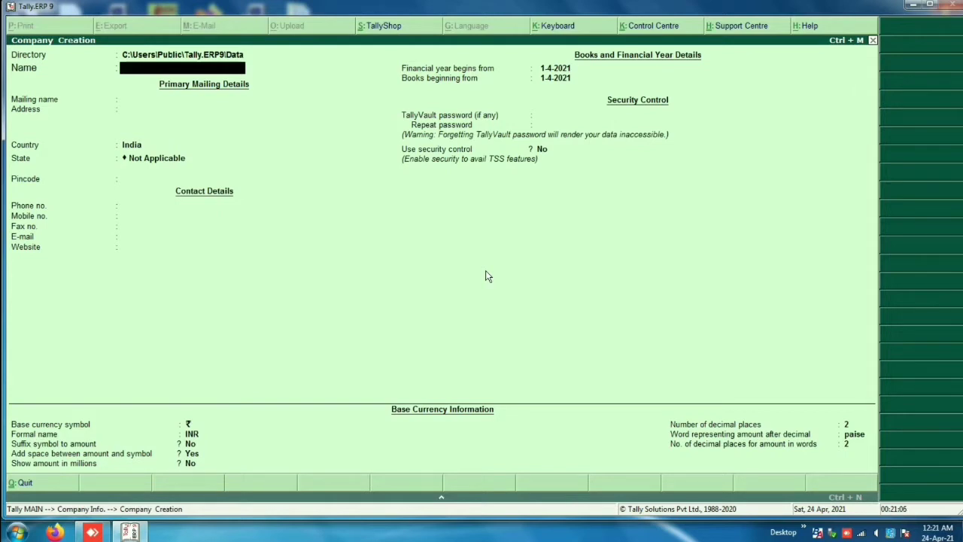
Step: Name the company BABA FOOD PRODUCT, keep the same mailing name, and enter address BEAWAR
{"action": "type", "text": "BABA FOOD"}
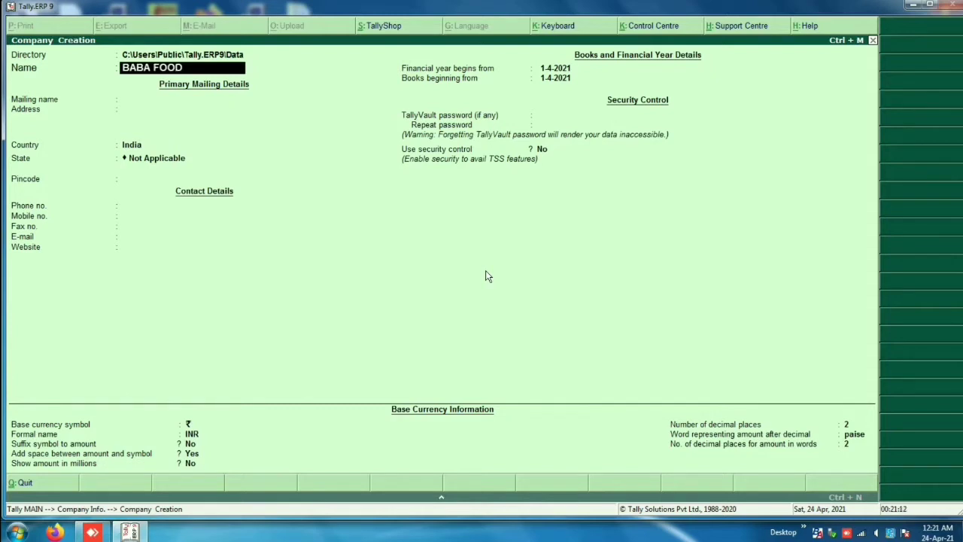
{"action": "type", "text": " PRODUCT"}
{"action": "key", "text": "Return"}
{"action": "key", "text": "Return"}
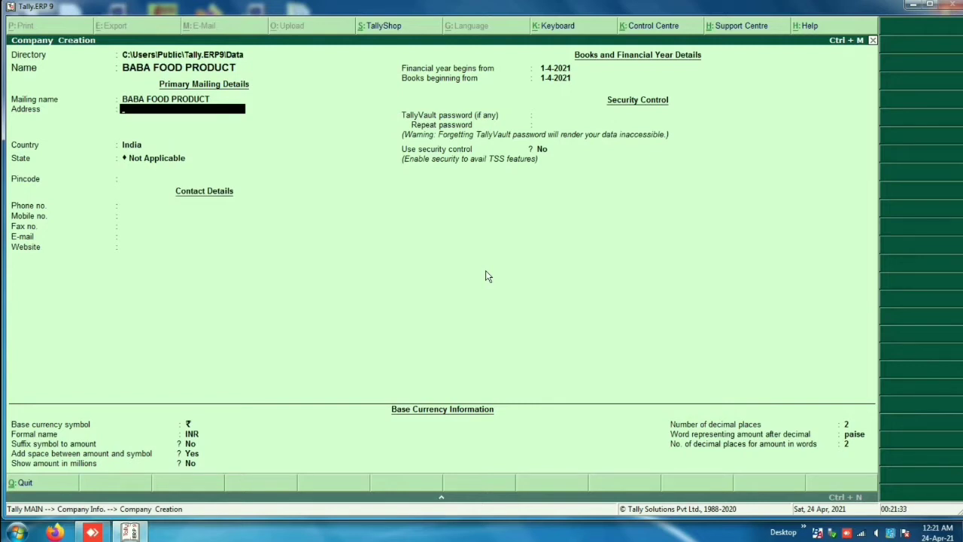
{"action": "type", "text": "BEAWAR"}
{"action": "key", "text": "Return"}
{"action": "key", "text": "Return"}
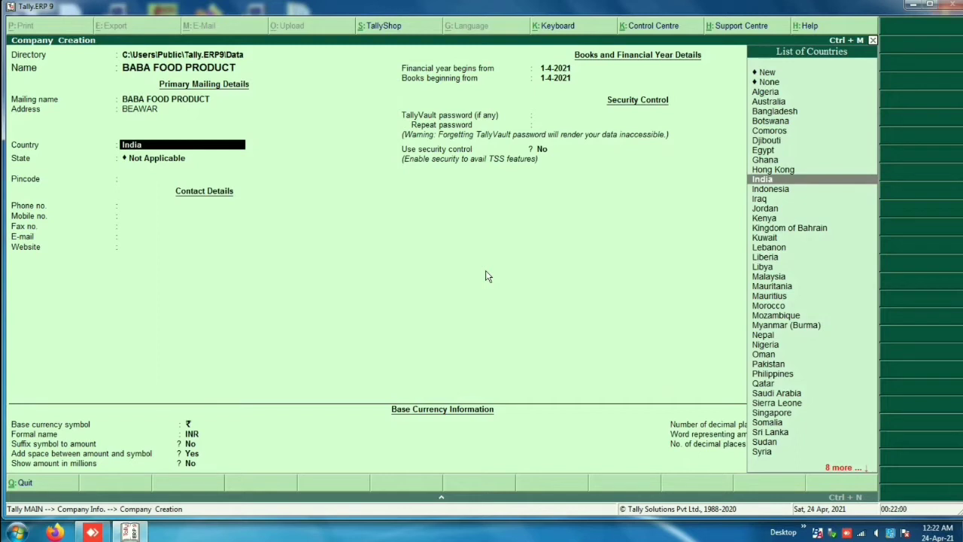
Step: Keep India as the country, choose Rajasthan as the state, and enter pincode 324007
{"action": "key", "text": "Return"}
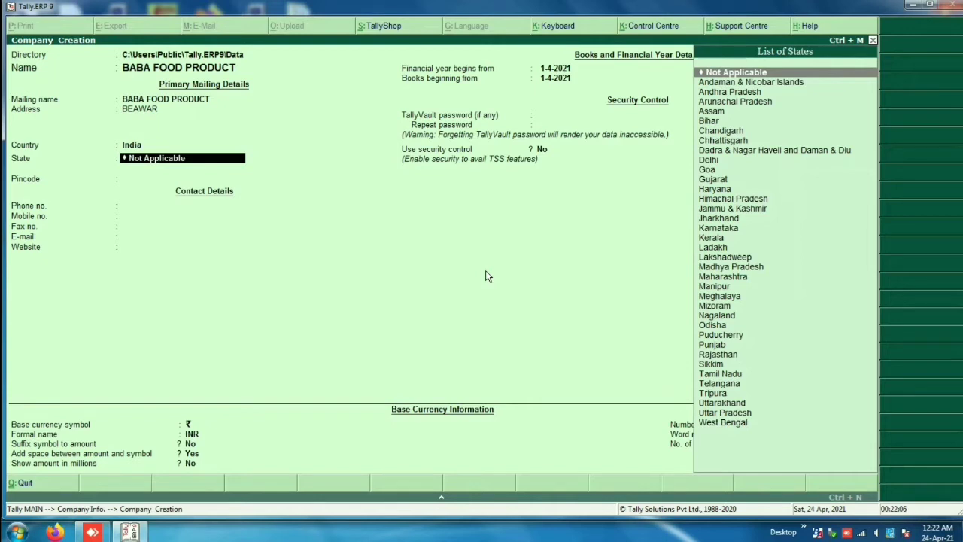
{"action": "type", "text": "RAJ"}
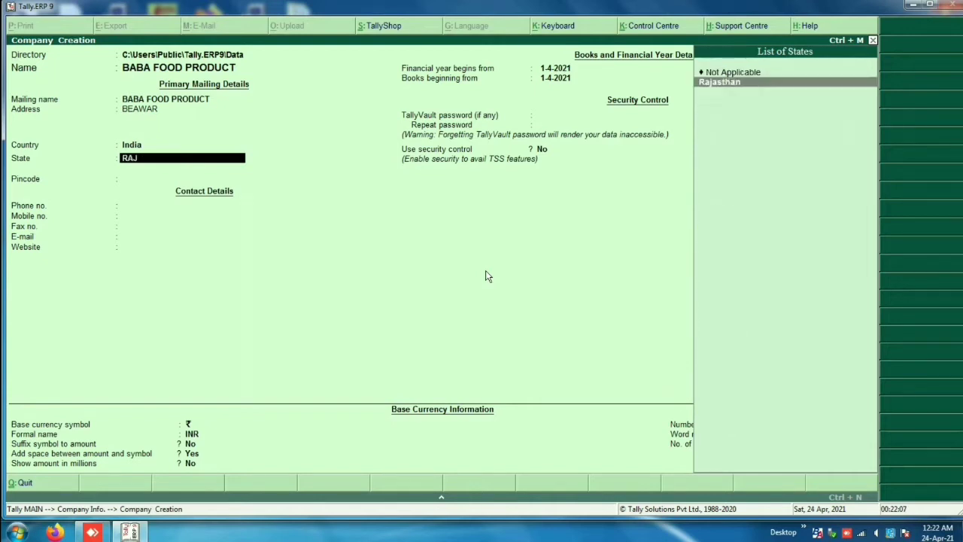
{"action": "key", "text": "Return"}
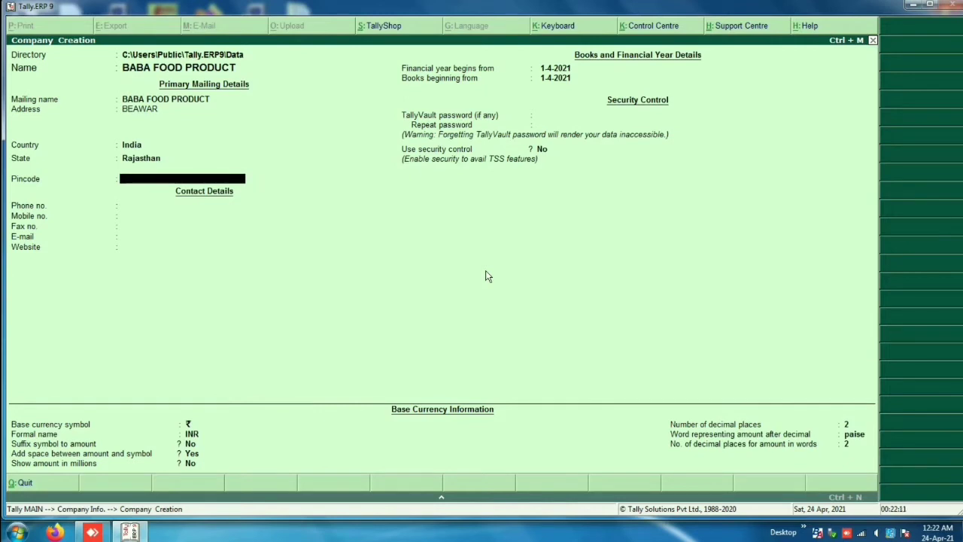
{"action": "type", "text": "324007"}
Step: Enter the company phone and mobile numbers, fax 123 and e-mail, leaving website blank
{"action": "key", "text": "Return"}
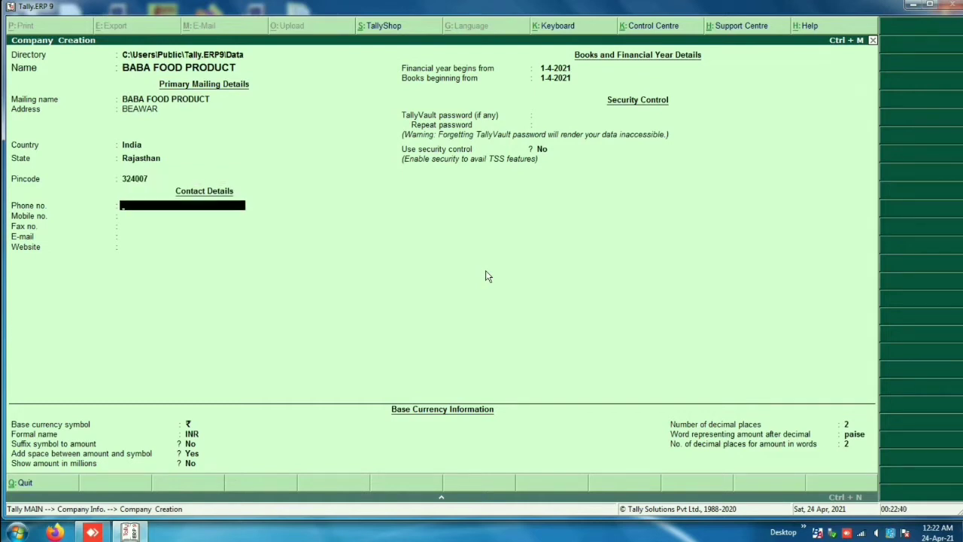
{"action": "key", "text": "Return"}
{"action": "key", "text": "Return"}
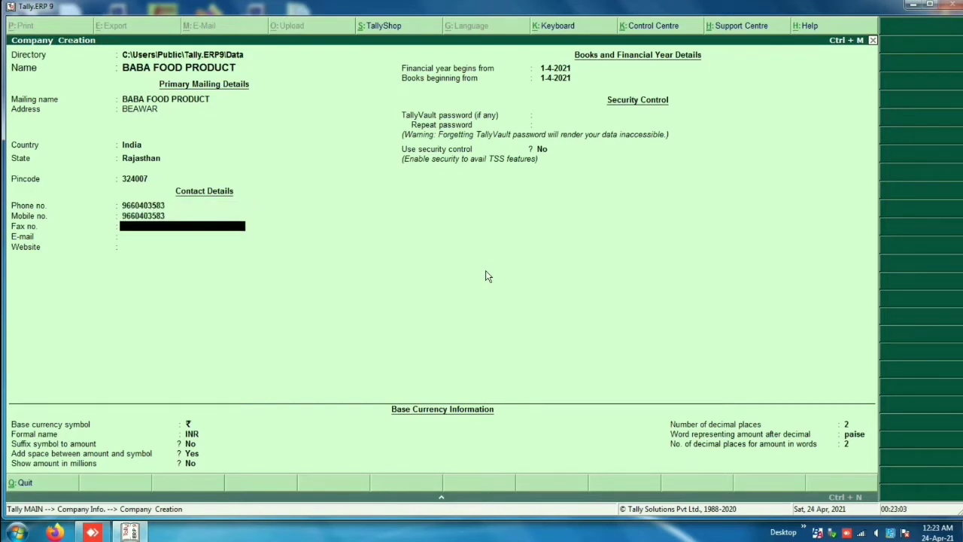
{"action": "type", "text": "123"}
{"action": "key", "text": "Return"}
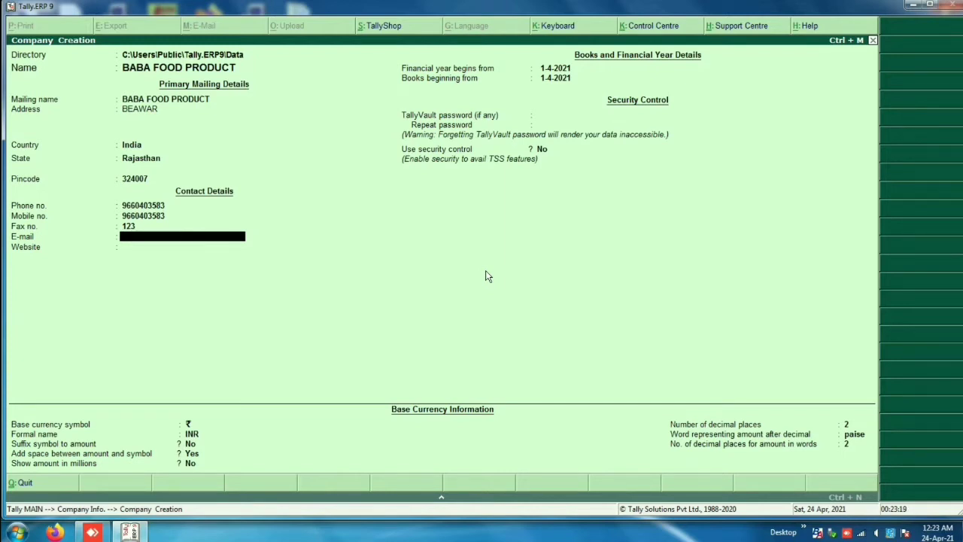
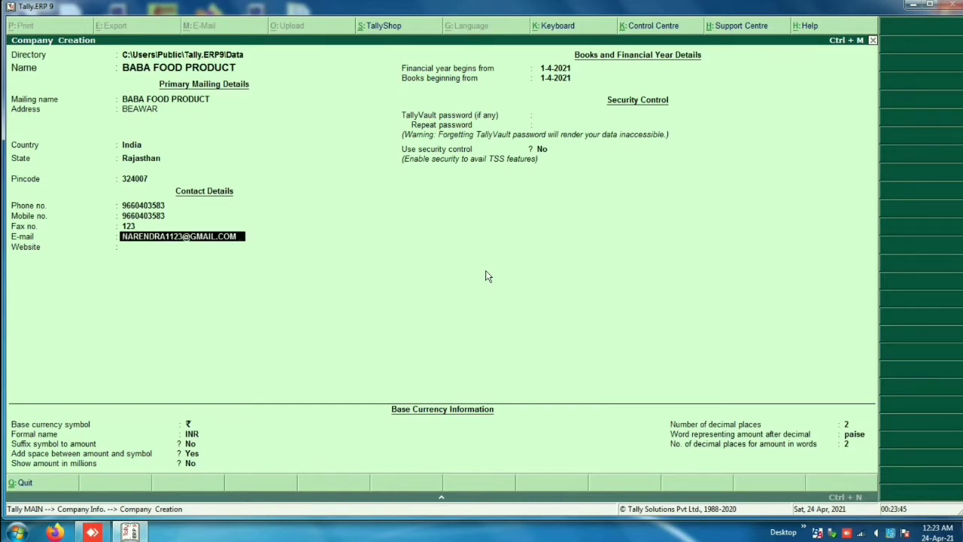
{"action": "key", "text": "Return"}
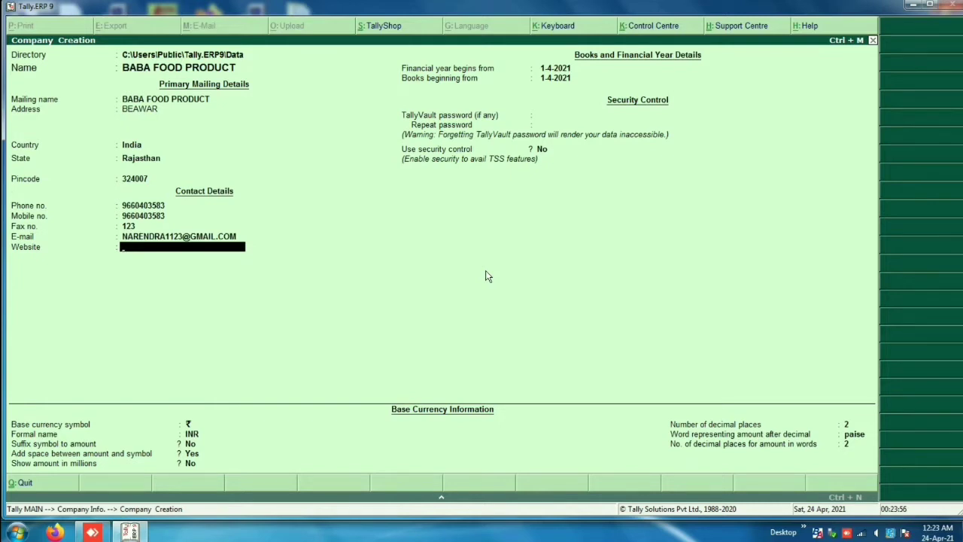
{"action": "key", "text": "Return"}
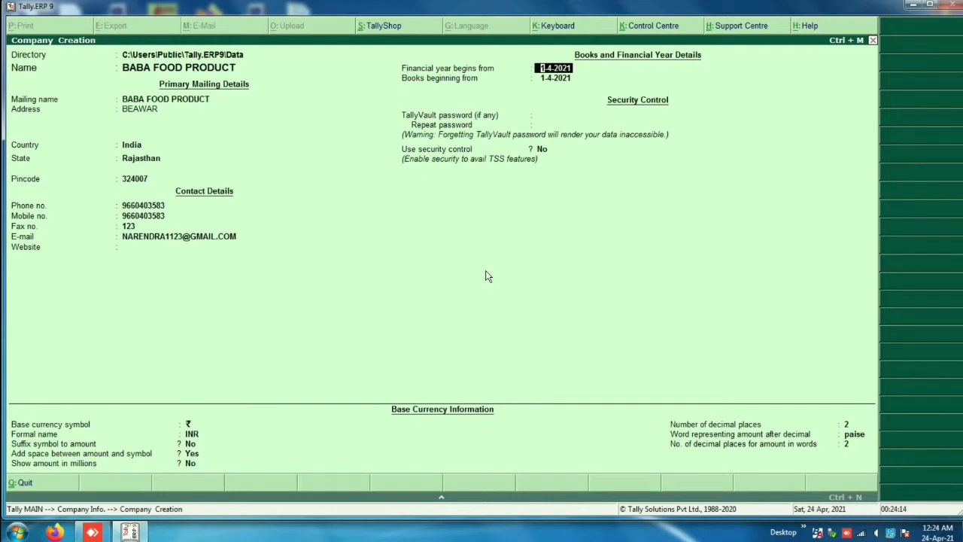
Step: Set financial year and books beginning dates to 1-4-2021
{"action": "type", "text": "1.04.2021"}
{"action": "key", "text": "Return"}
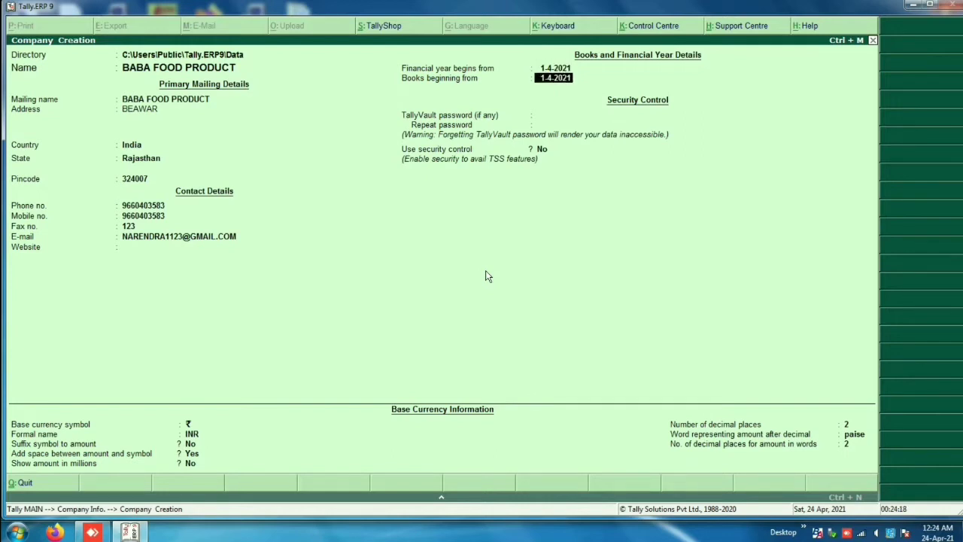
{"action": "key", "text": "Return"}
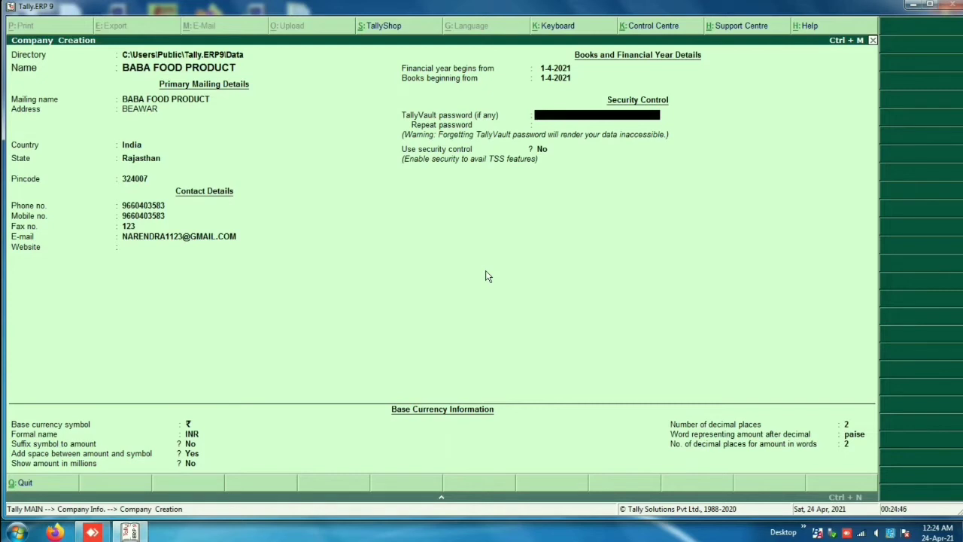
Step: Enter a TallyVault password for the company and confirm it
{"action": "type", "text": "*"}
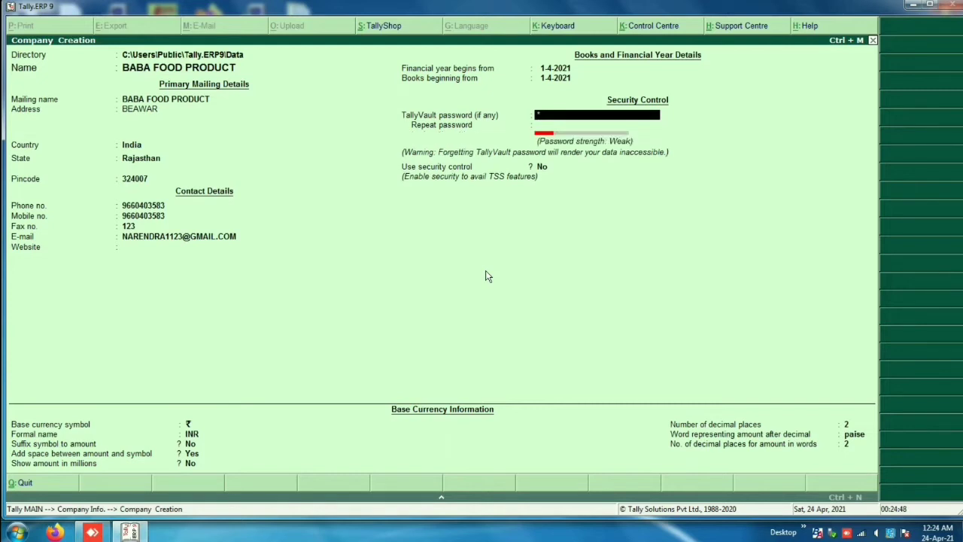
{"action": "type", "text": "**"}
{"action": "key", "text": "Return"}
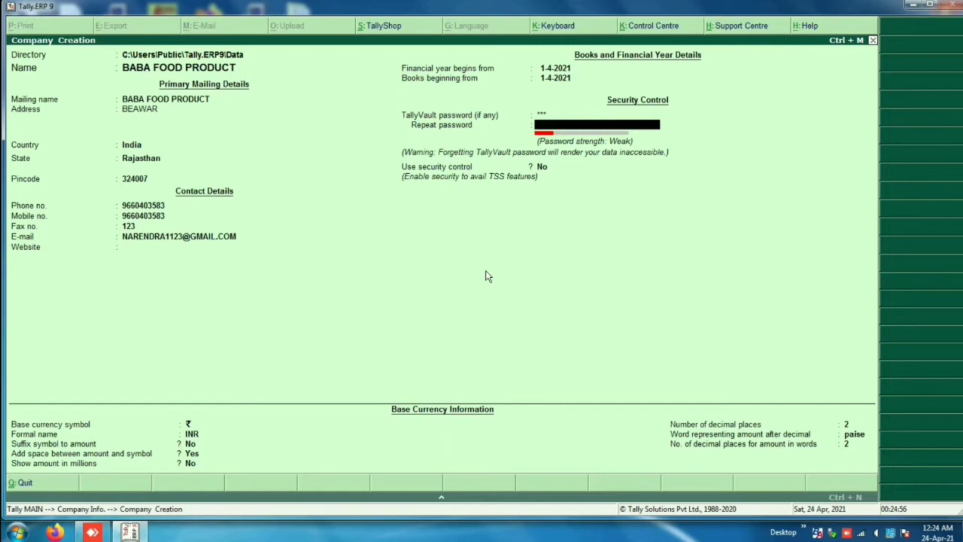
{"action": "key", "text": "Return"}
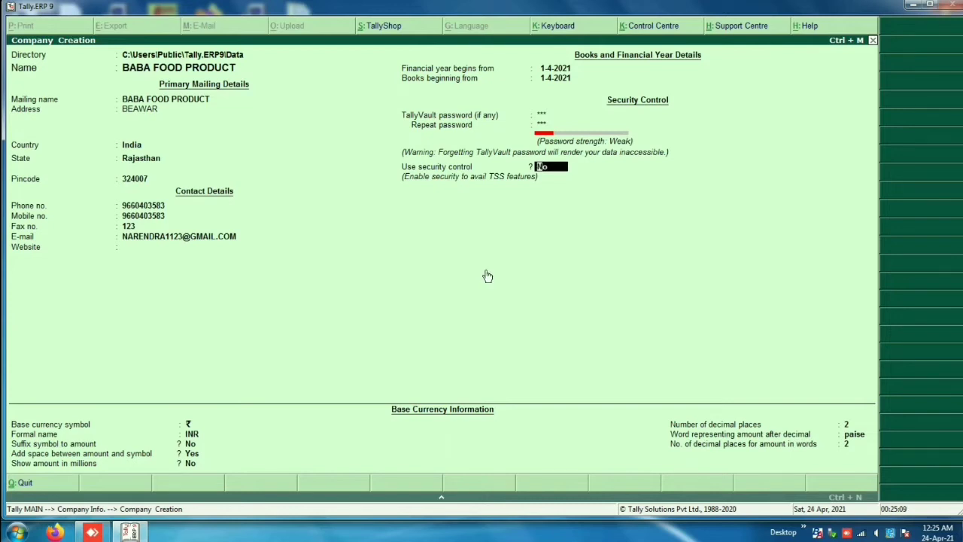
Step: Turn on security control with an administrator name and password, and enable Tally Audit features
{"action": "type", "text": "Y"}
{"action": "key", "text": "Return"}
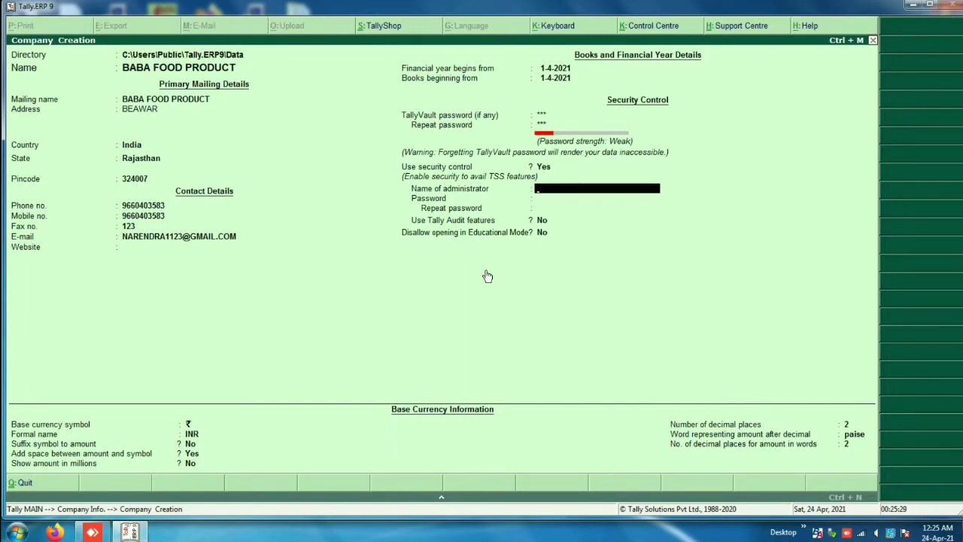
{"action": "type", "text": "NKB"}
{"action": "key", "text": "Return"}
{"action": "type", "text": "1"}
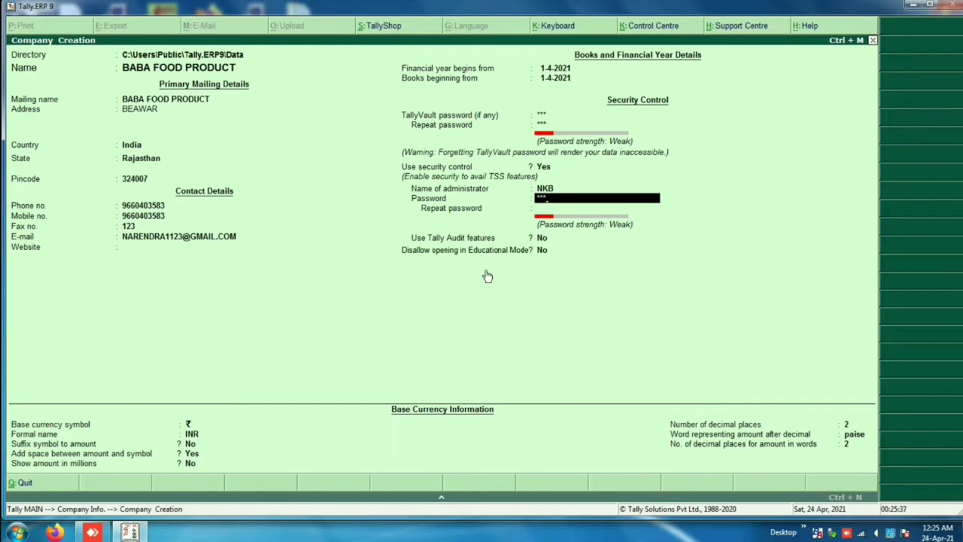
{"action": "key", "text": "Return"}
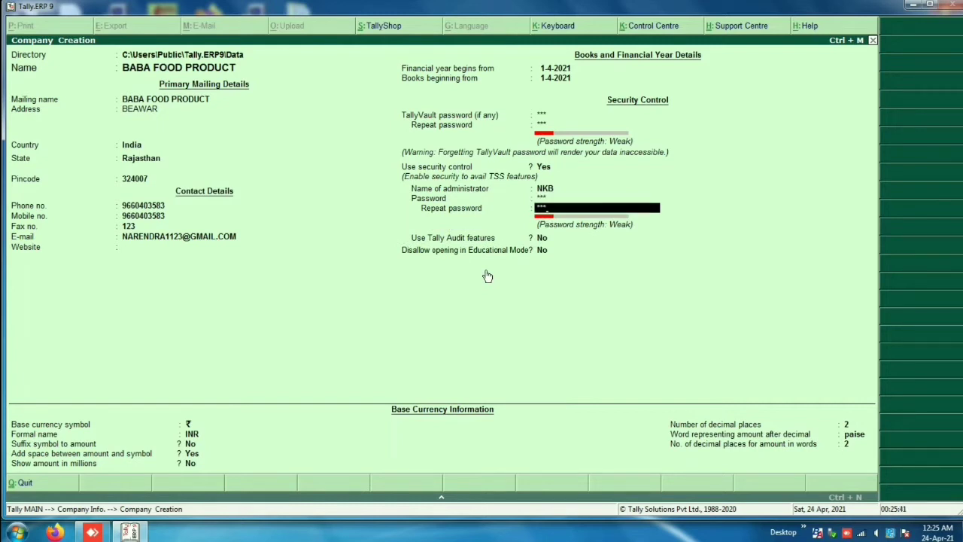
{"action": "key", "text": "Return"}
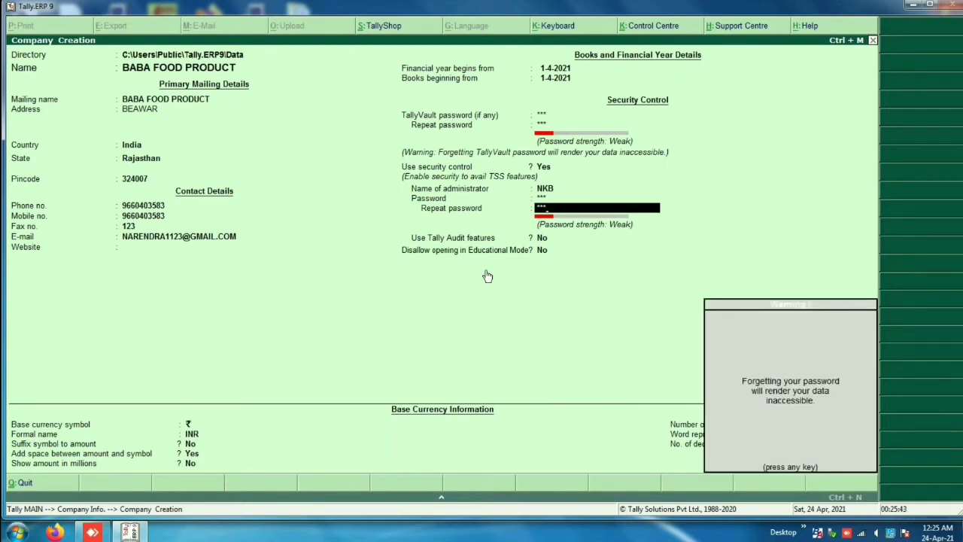
{"action": "key", "text": "Return"}
{"action": "key", "text": "y"}
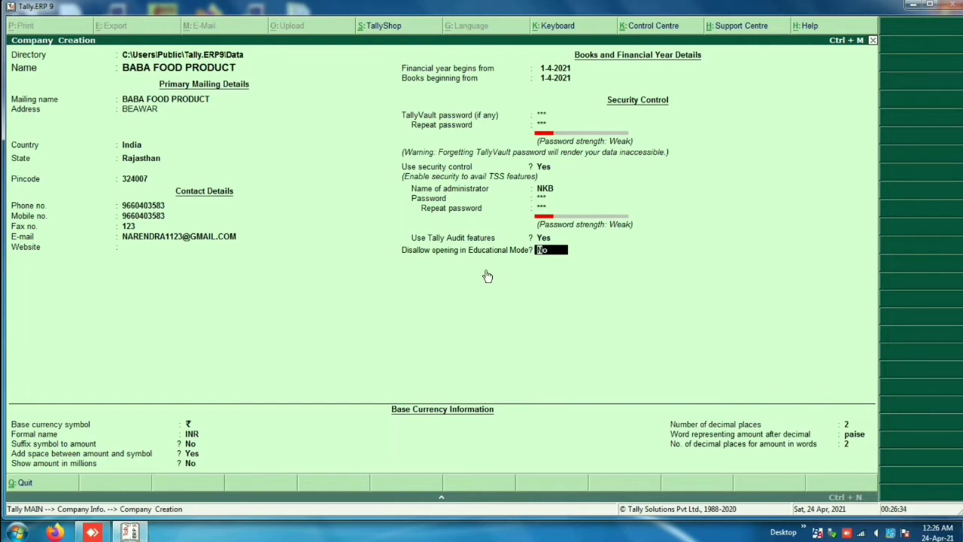
Step: Keep the default base currency settings: ₹, INR, paise and 2 decimal places
{"action": "key", "text": "Return"}
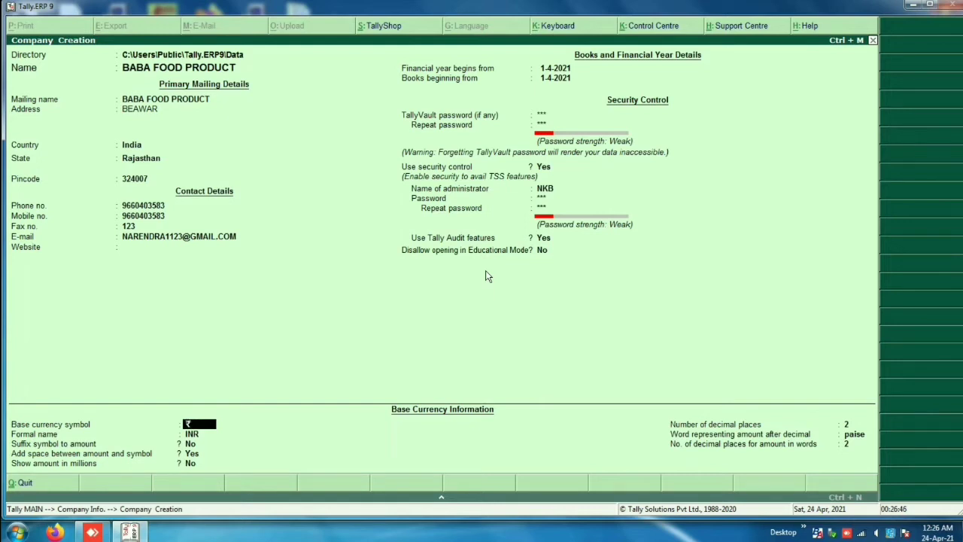
{"action": "key", "text": "Return"}
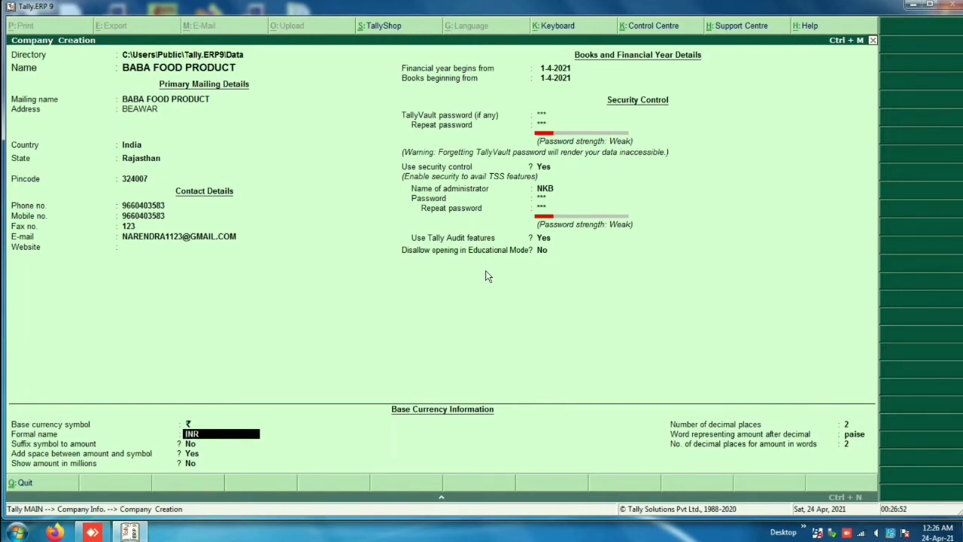
{"action": "key", "text": "Return"}
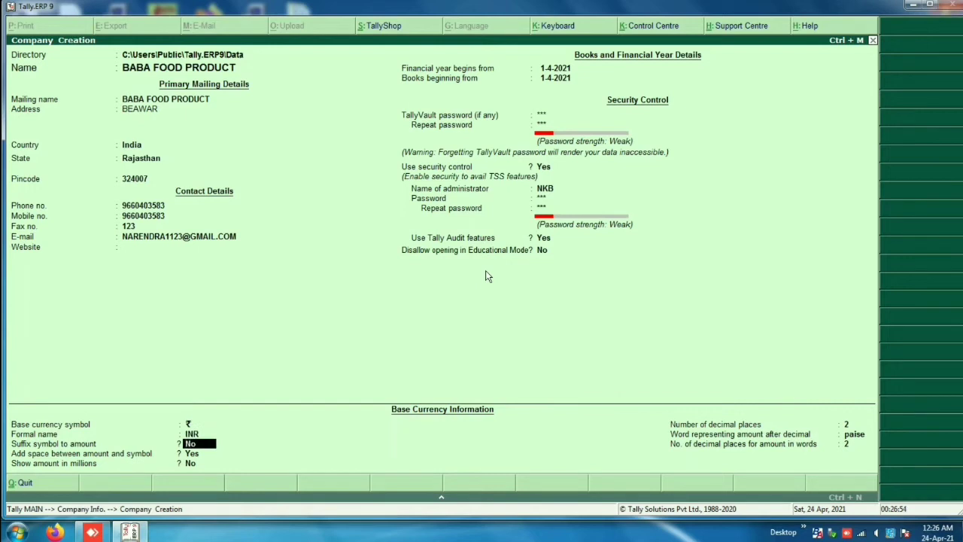
{"action": "key", "text": "Return"}
{"action": "key", "text": "Return"}
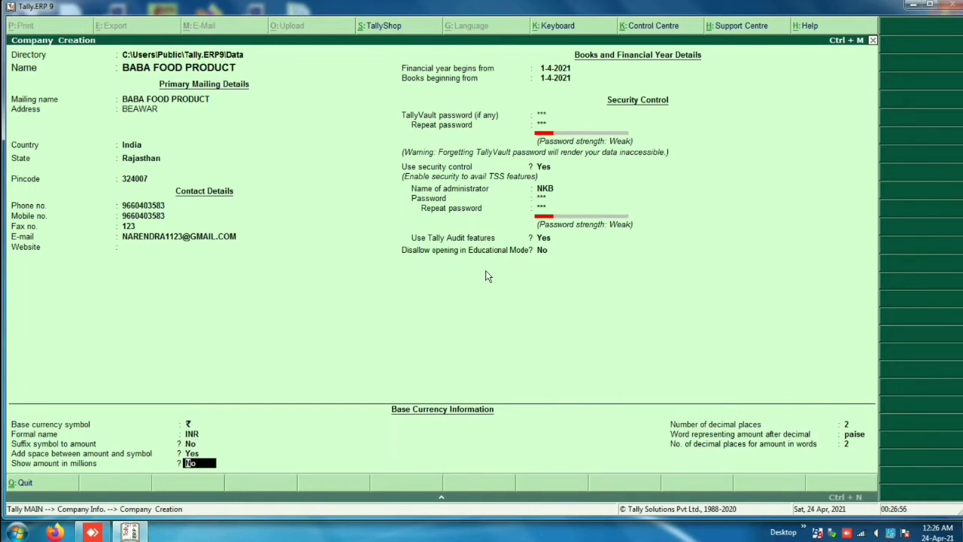
{"action": "key", "text": "Return"}
{"action": "key", "text": "Return"}
{"action": "key", "text": "Return"}
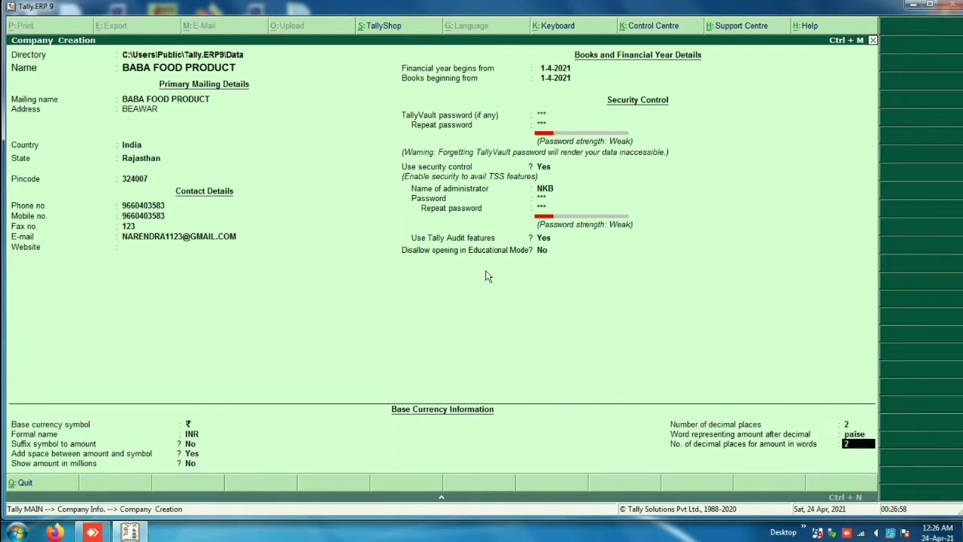
{"action": "key", "text": "Return"}
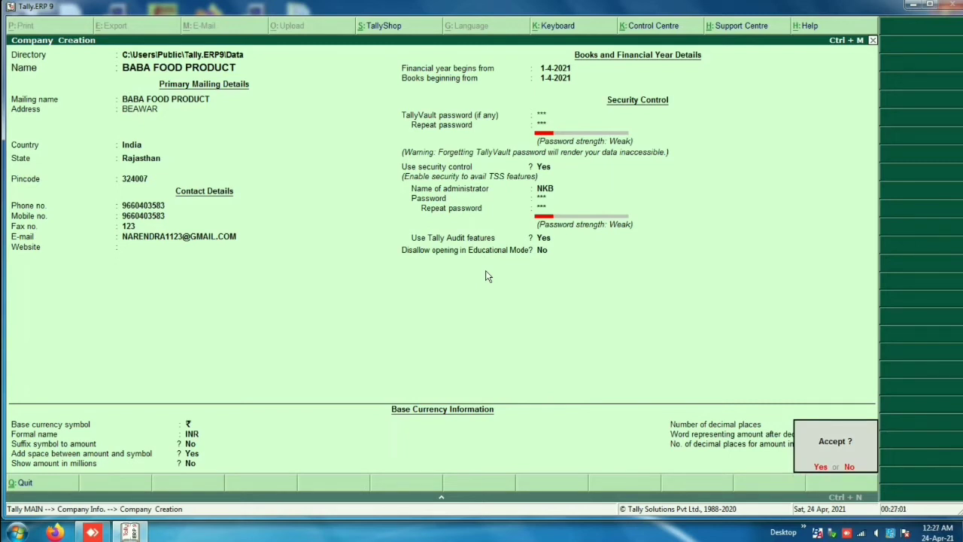
Step: Accept the new company, unlock it with the TallyVault password, and log in as administrator
{"action": "key", "text": "Return"}
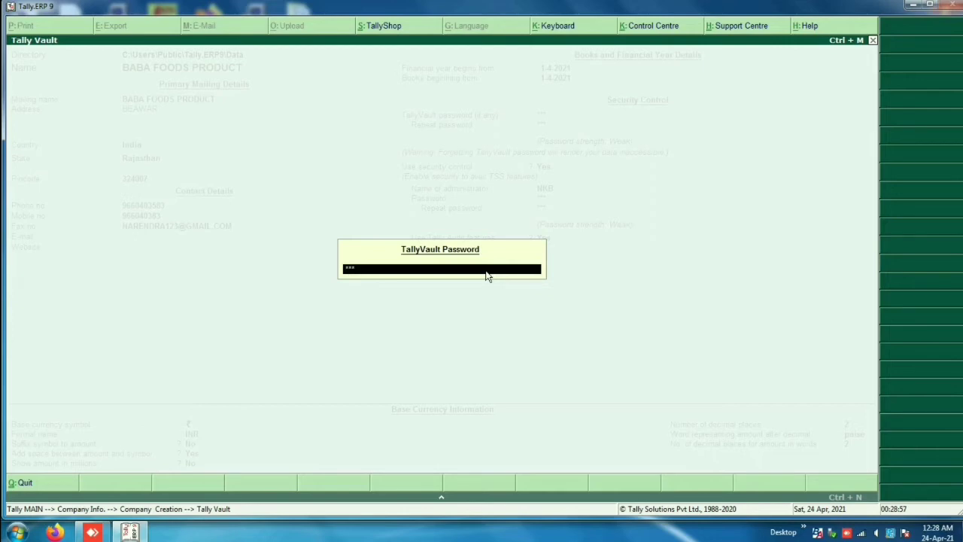
{"action": "key", "text": "Return"}
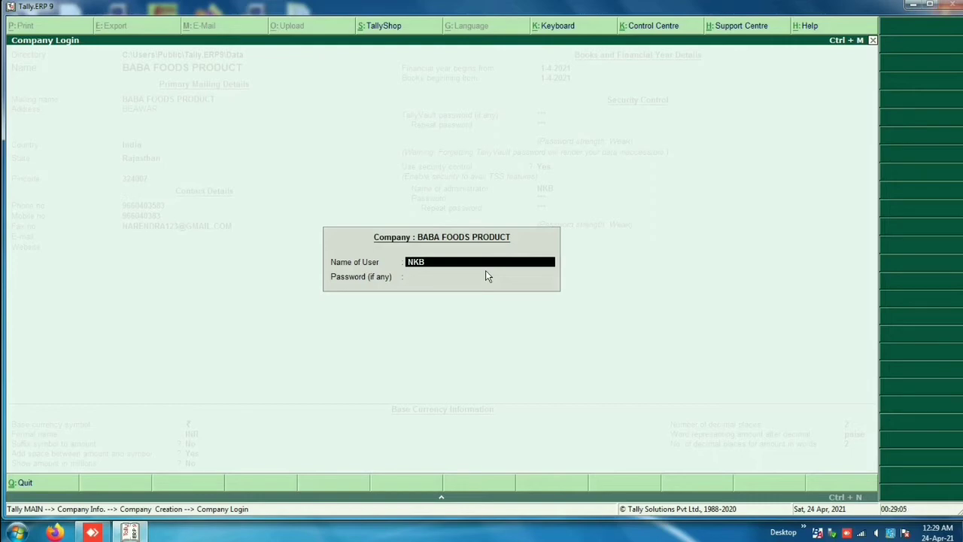
{"action": "key", "text": "Return"}
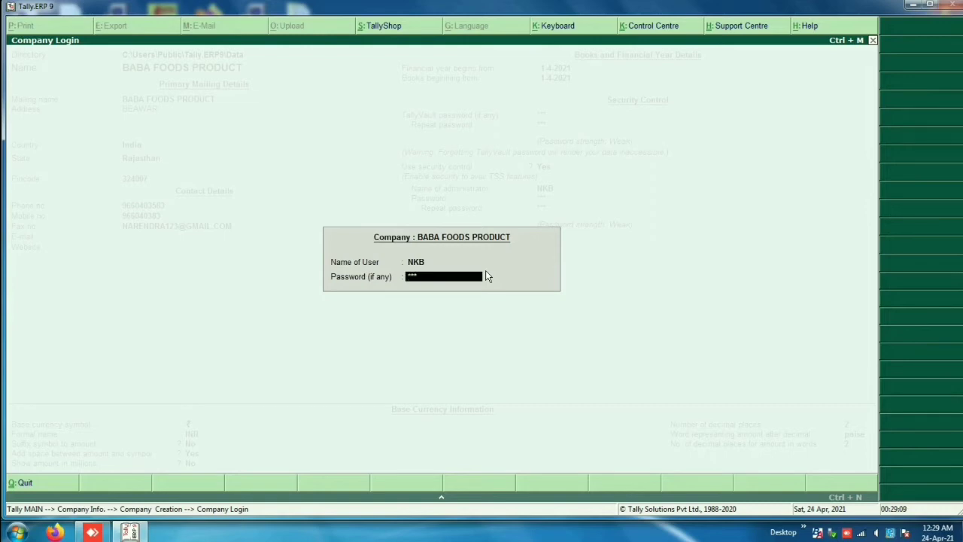
{"action": "key", "text": "Return"}
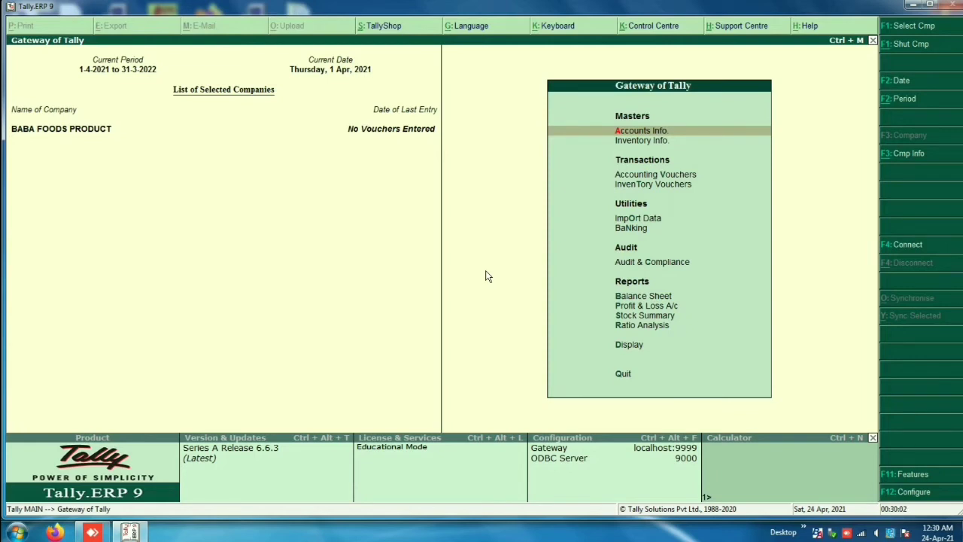
Step: Go to Accounts Info > Ledgers > Create to start a single new ledger
{"action": "key", "text": "Down"}
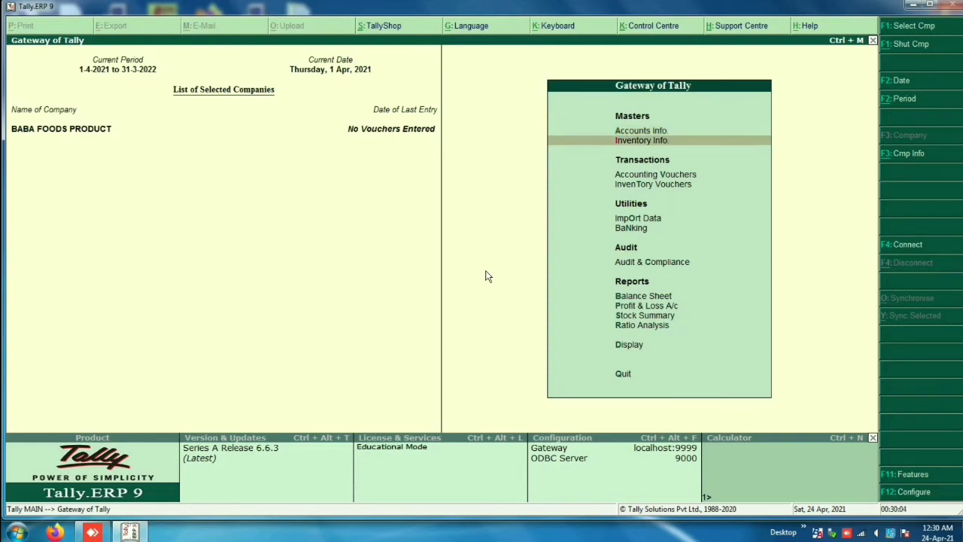
{"action": "key", "text": "Up"}
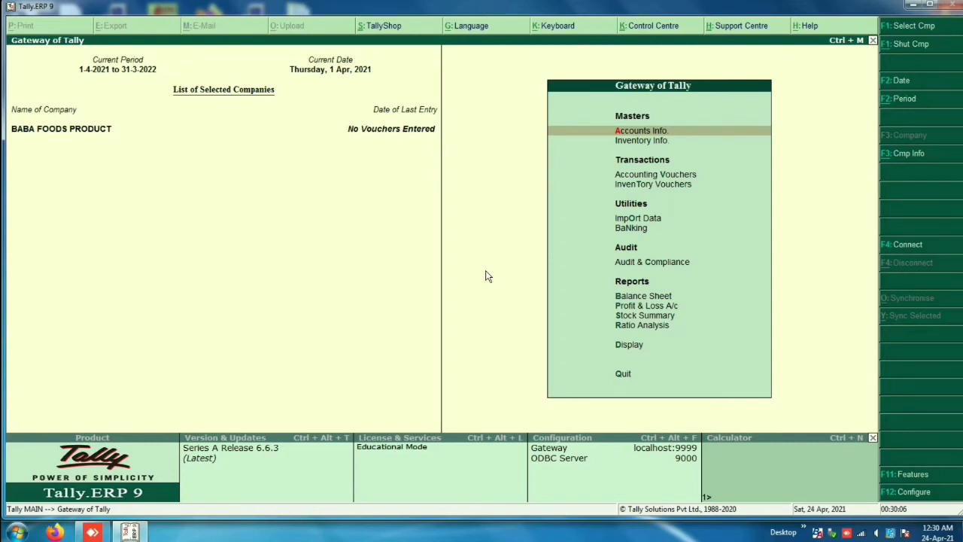
{"action": "key", "text": "Return"}
{"action": "key", "text": "Down"}
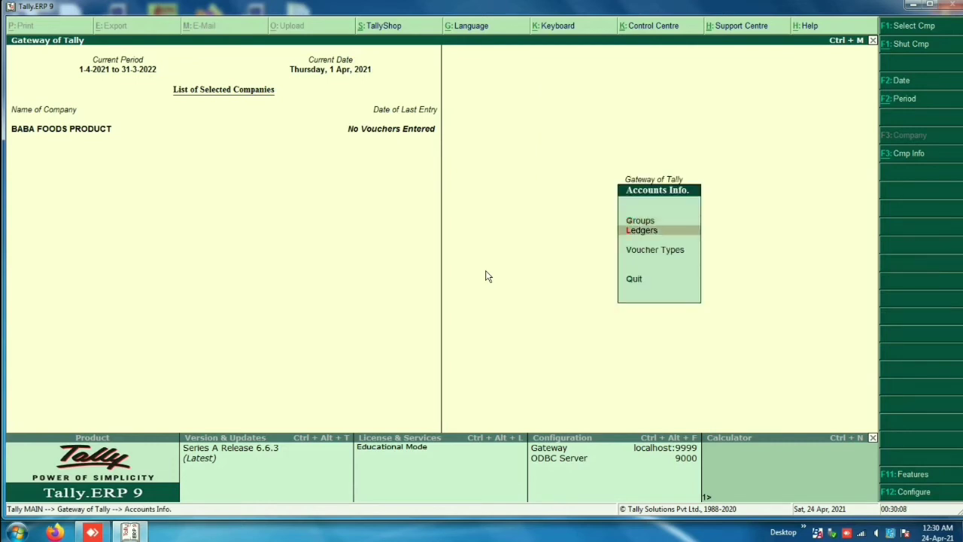
{"action": "key", "text": "Return"}
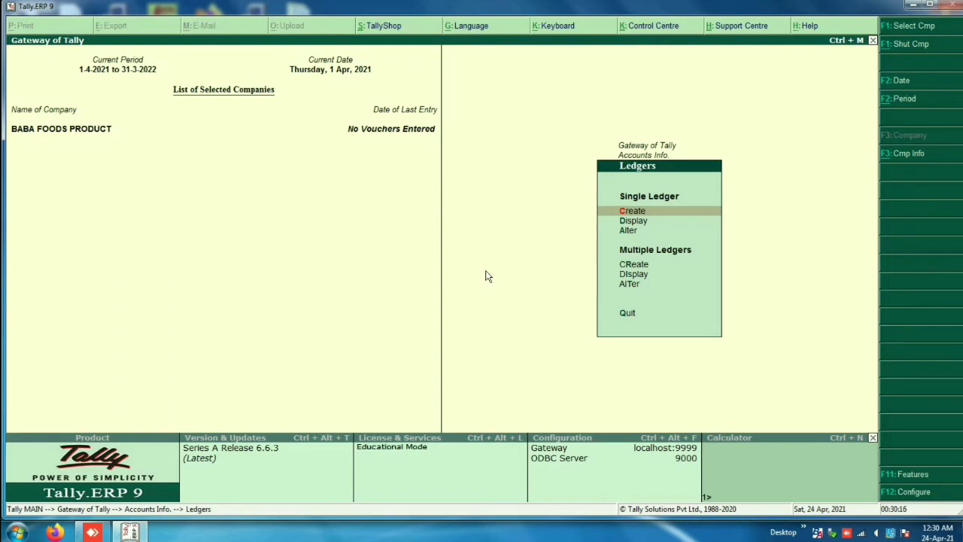
{"action": "key", "text": "Return"}
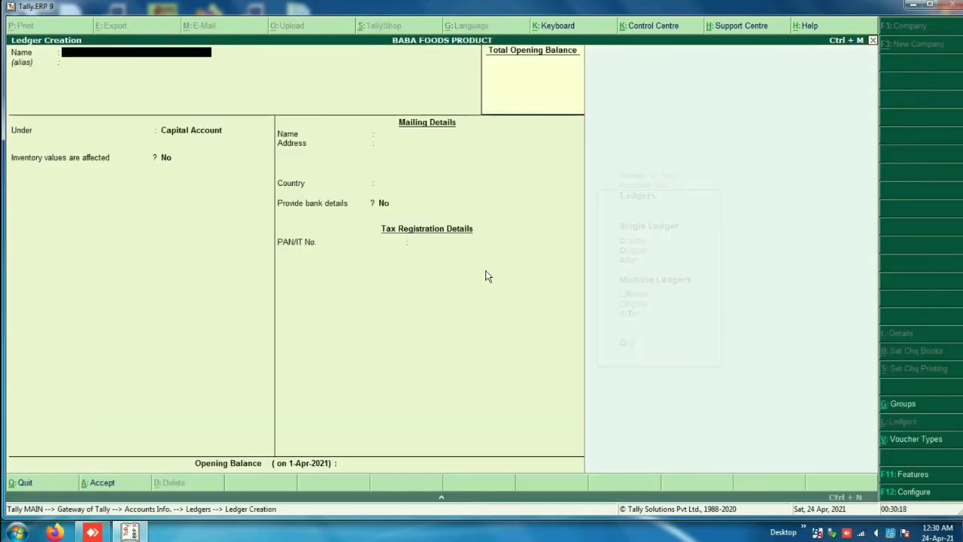
Step: Create the SALES ledger under Sales Accounts with inventory values affected Yes and type Not Applicable
{"action": "type", "text": "SALES"}
{"action": "key", "text": "Return"}
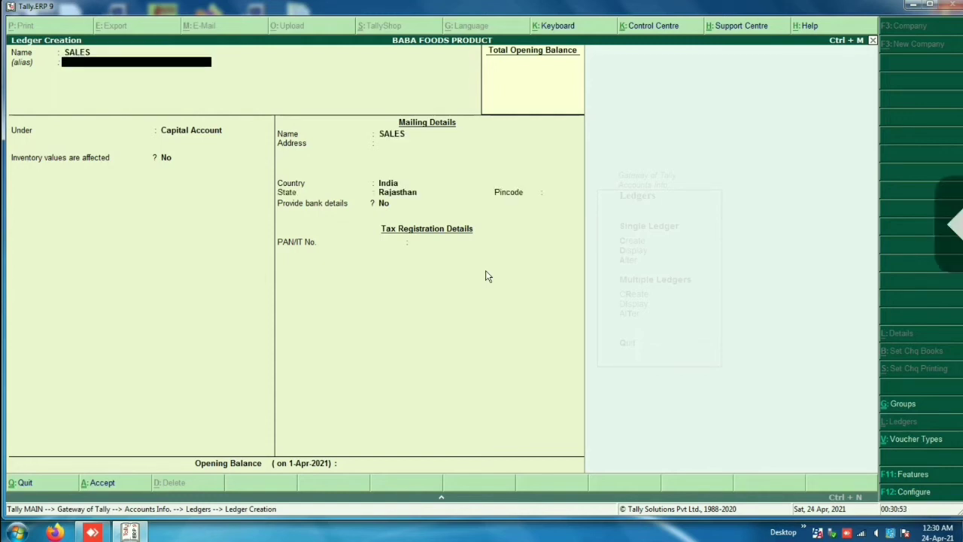
{"action": "key", "text": "Return"}
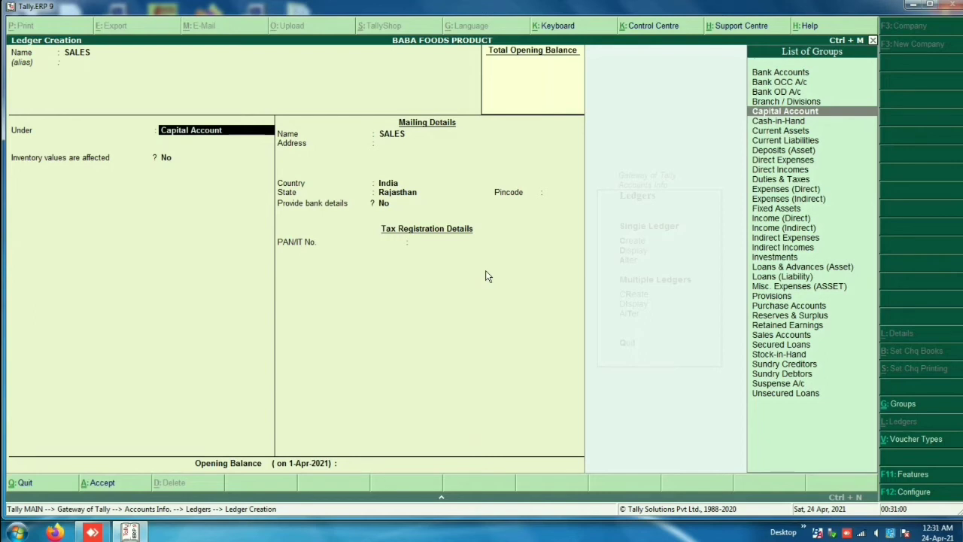
{"action": "type", "text": "SAL"}
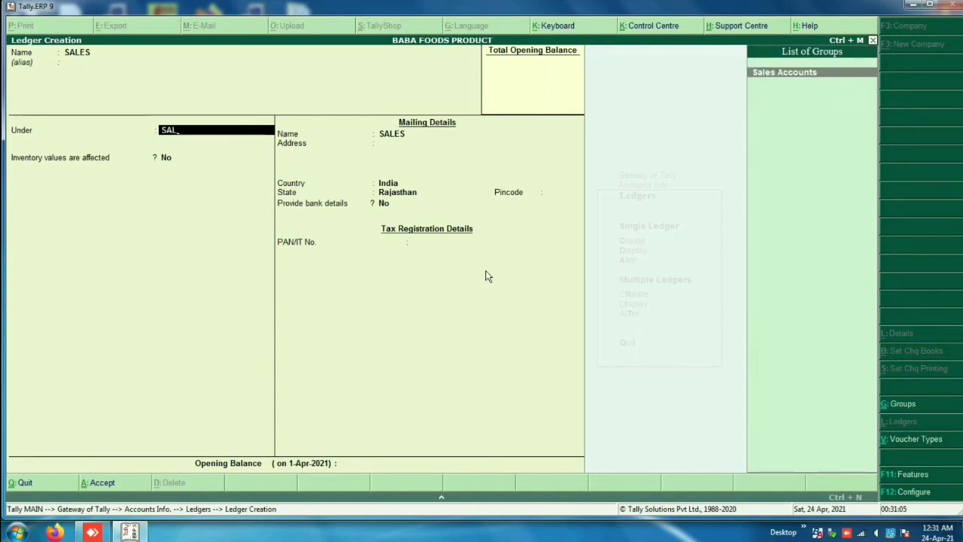
{"action": "key", "text": "Return"}
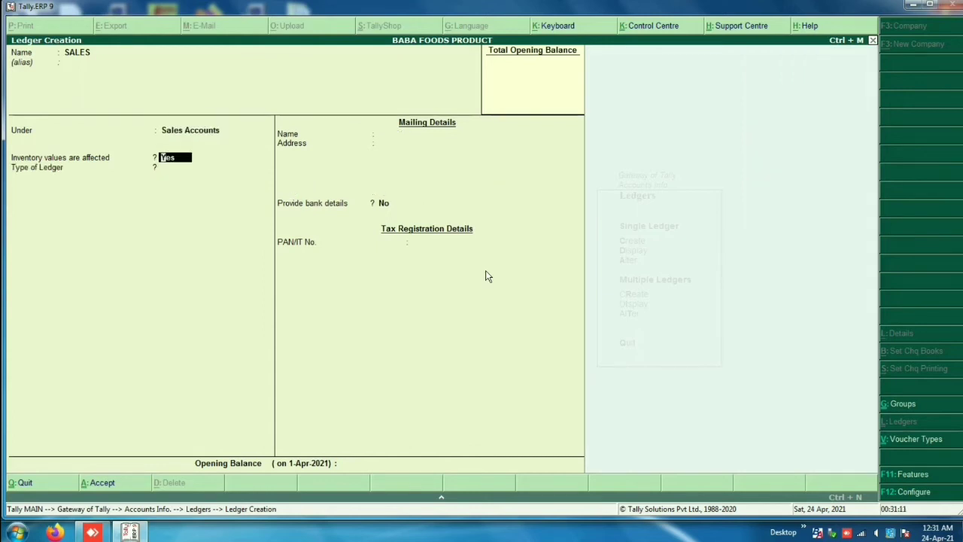
{"action": "key", "text": "Return"}
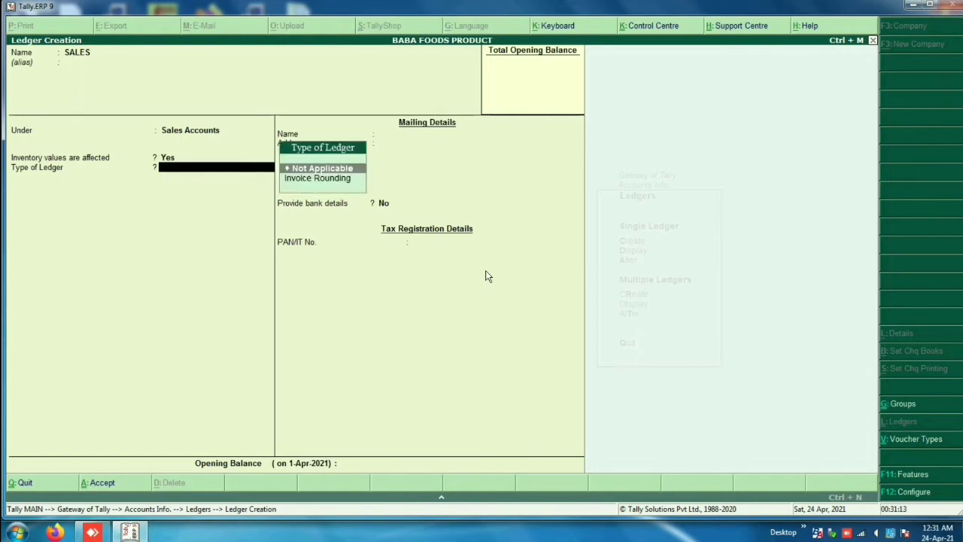
{"action": "key", "text": "Return"}
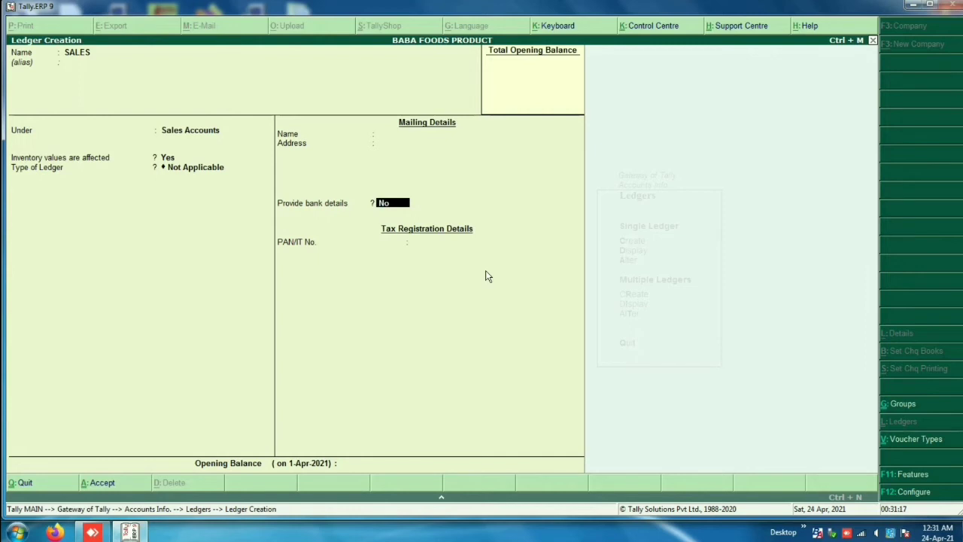
{"action": "key", "text": "Return"}
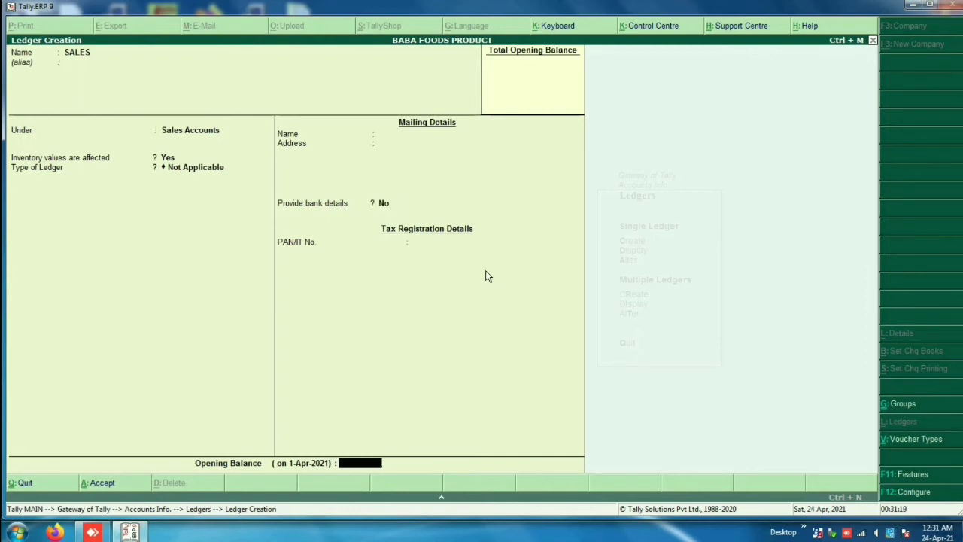
{"action": "key", "text": "Return"}
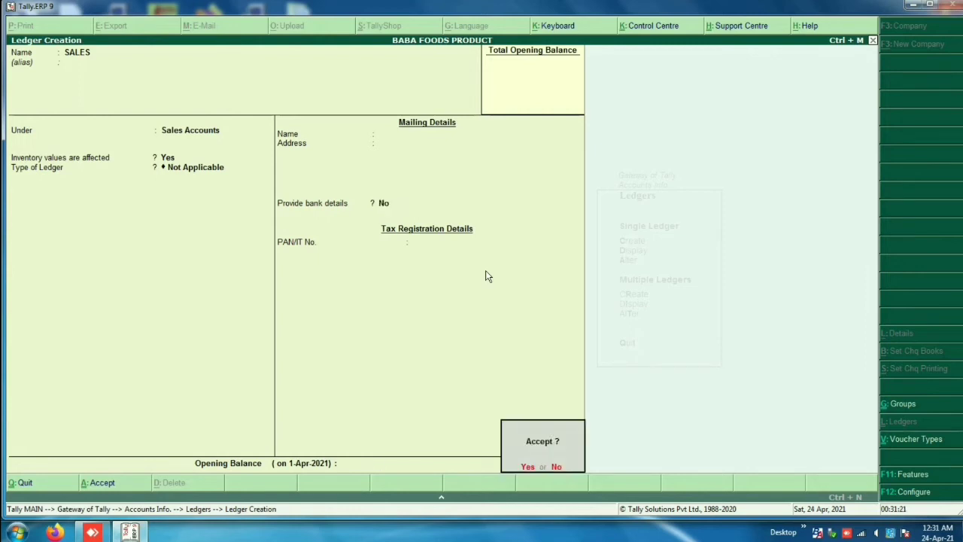
{"action": "key", "text": "Return"}
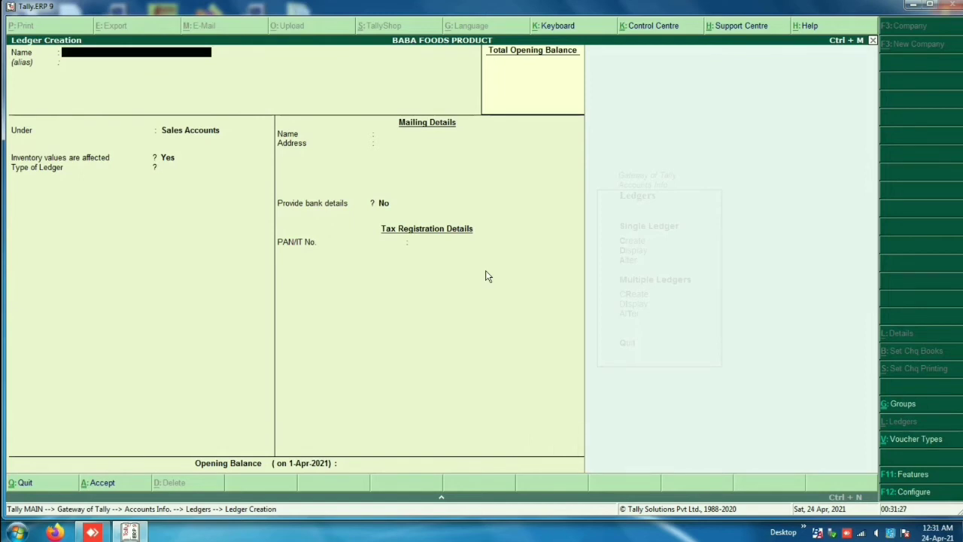
Step: Create the PURCHASE ledger under Purchase Accounts with ledger type Not Applicable
{"action": "type", "text": "PURCHASE"}
{"action": "key", "text": "Return"}
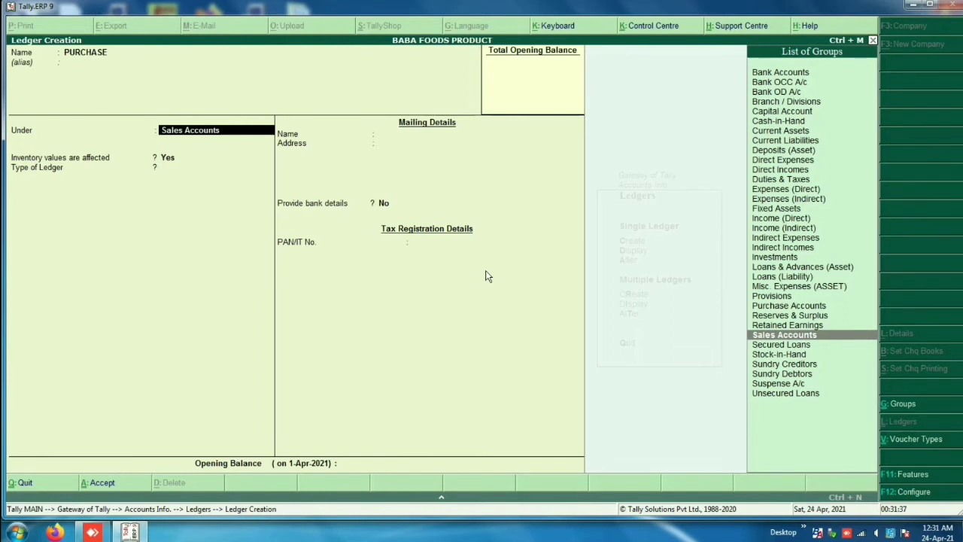
{"action": "type", "text": "PUR"}
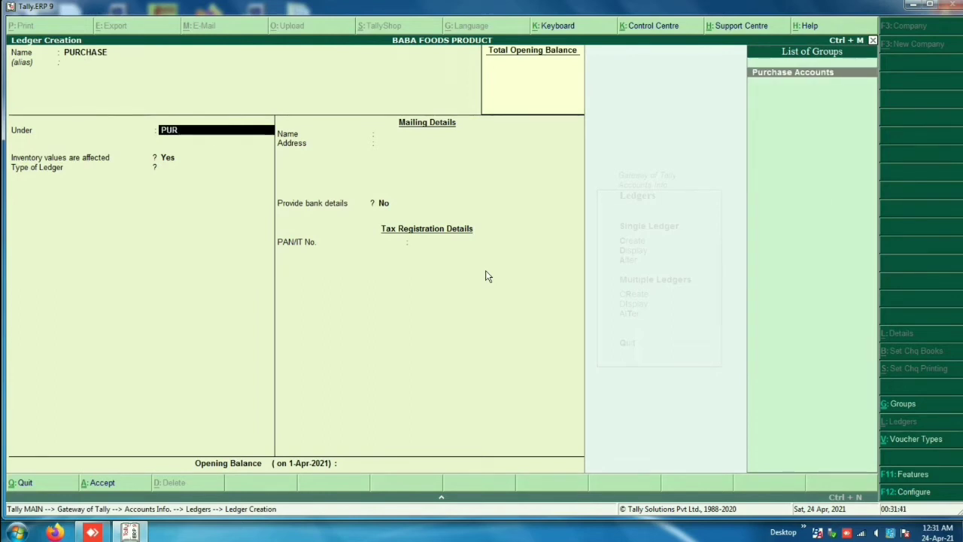
{"action": "key", "text": "Return"}
{"action": "key", "text": "Return"}
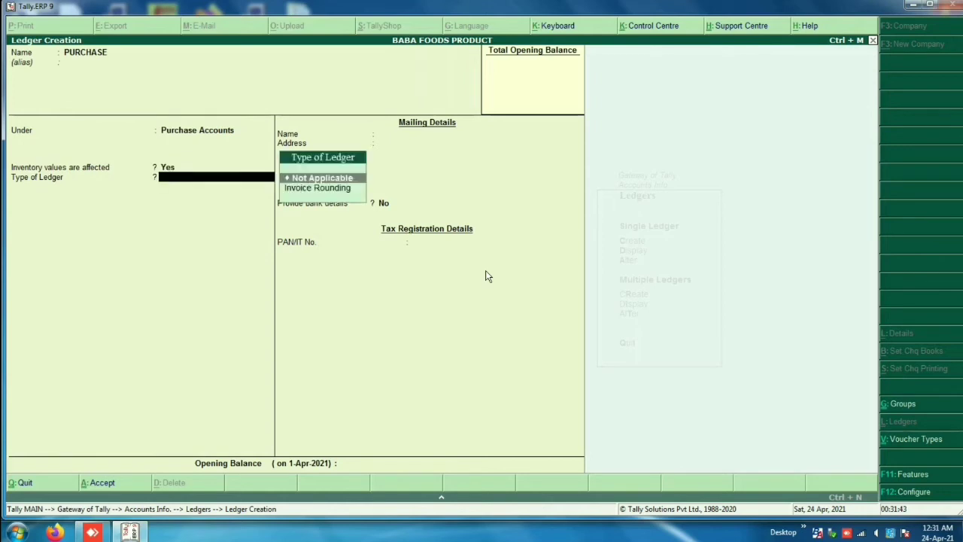
{"action": "key", "text": "Return"}
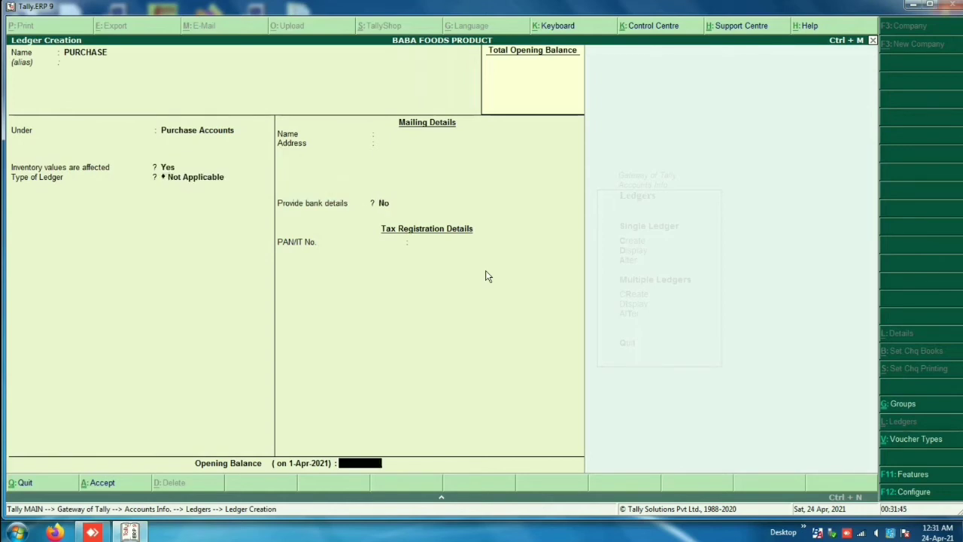
{"action": "key", "text": "Return"}
{"action": "key", "text": "Return"}
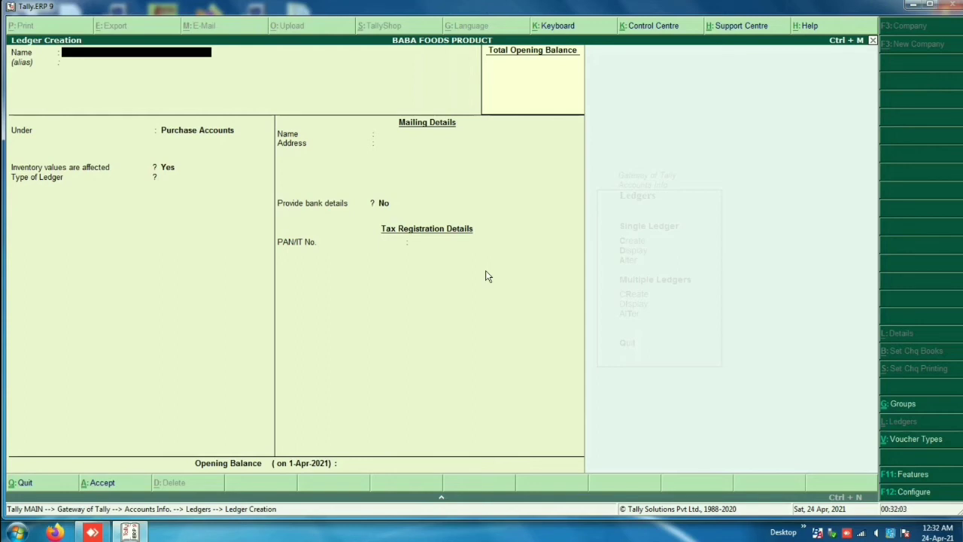
Step: Create the CGST ledger under Duties & Taxes, duty type Others at 0 %, no bank details
{"action": "type", "text": "CGST"}
{"action": "key", "text": "Return"}
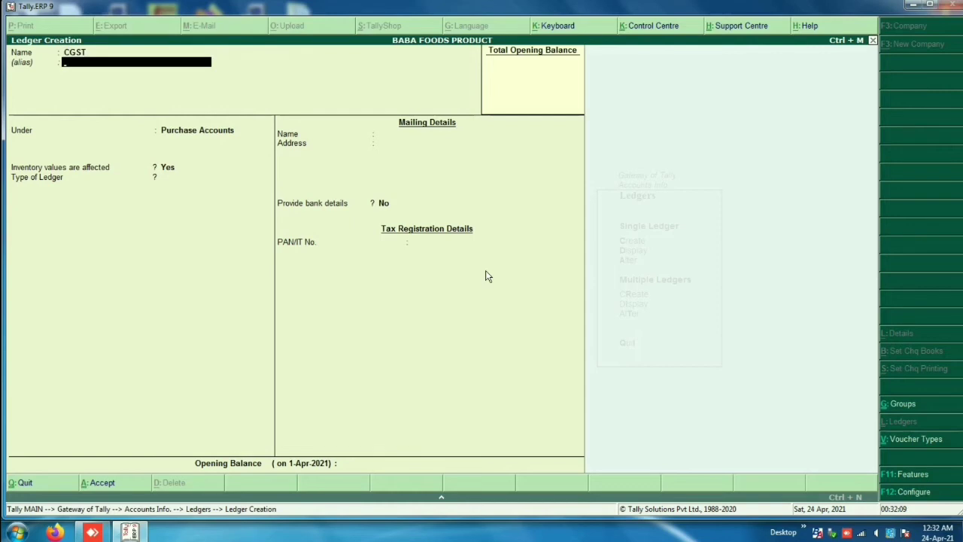
{"action": "key", "text": "Return"}
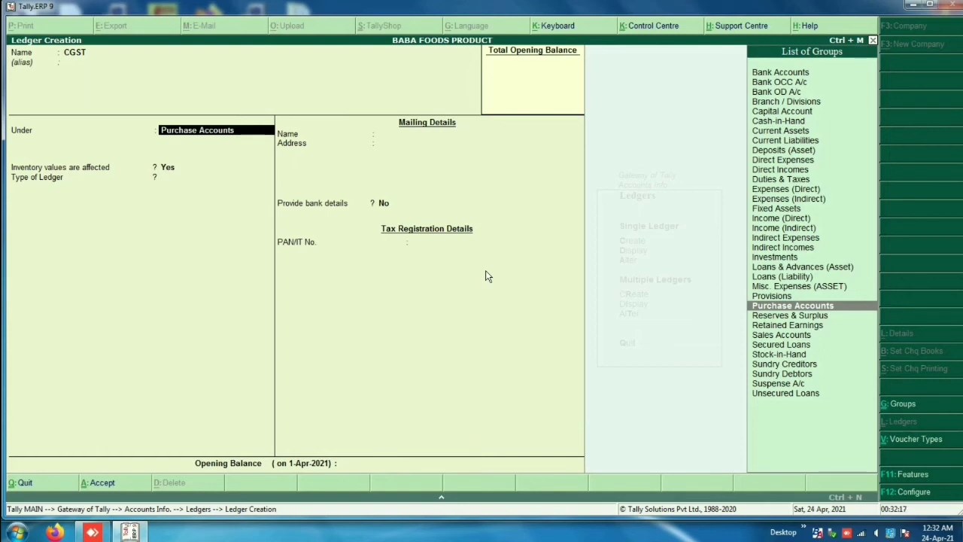
{"action": "type", "text": "DU"}
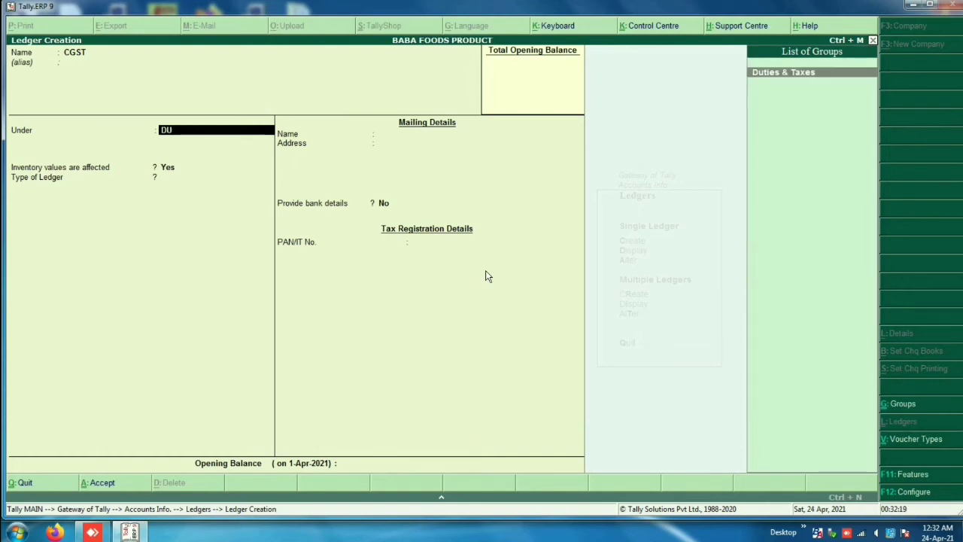
{"action": "key", "text": "Return"}
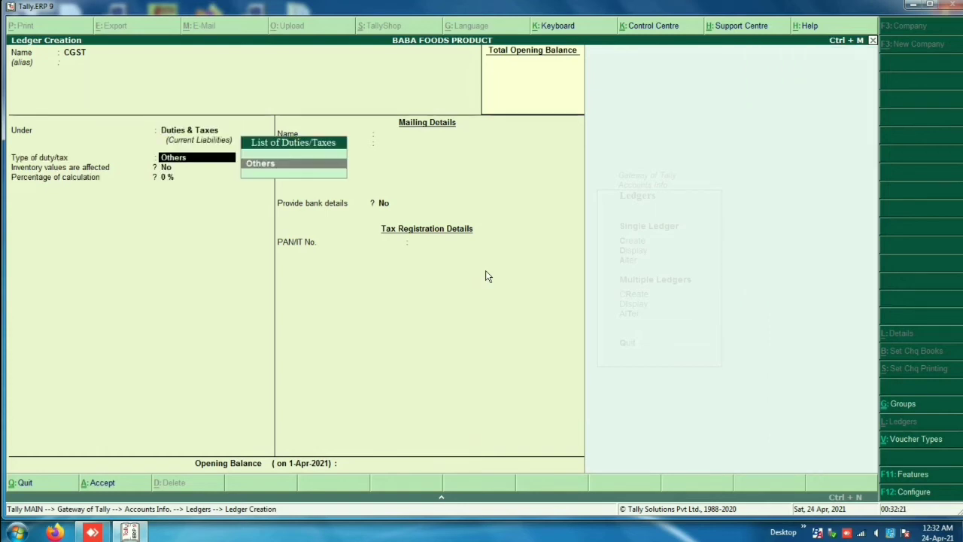
{"action": "key", "text": "Return"}
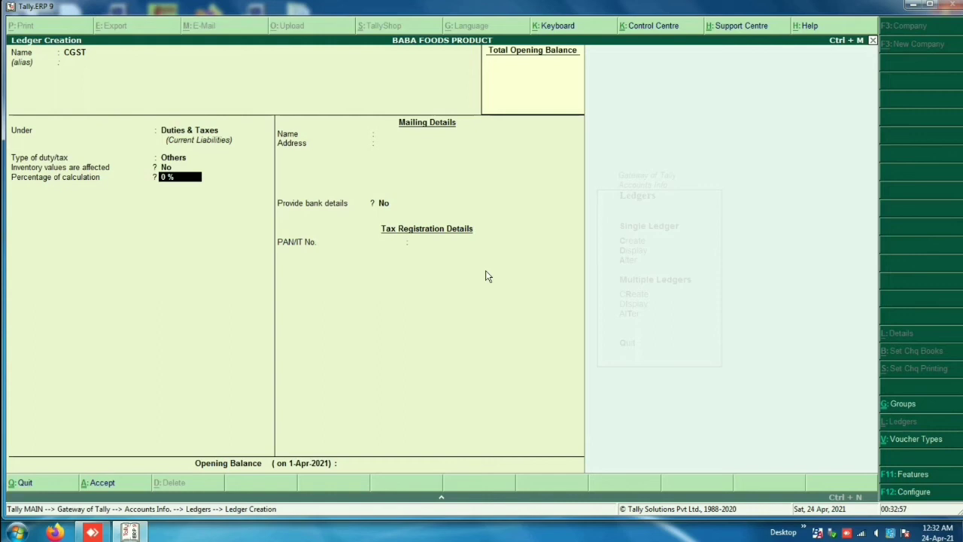
{"action": "key", "text": "Return"}
{"action": "key", "text": "Return"}
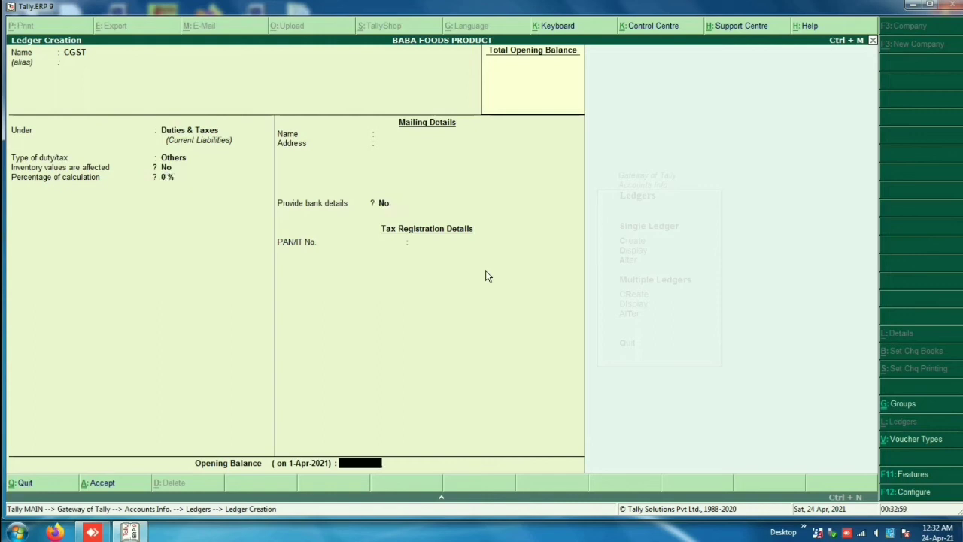
{"action": "key", "text": "Return"}
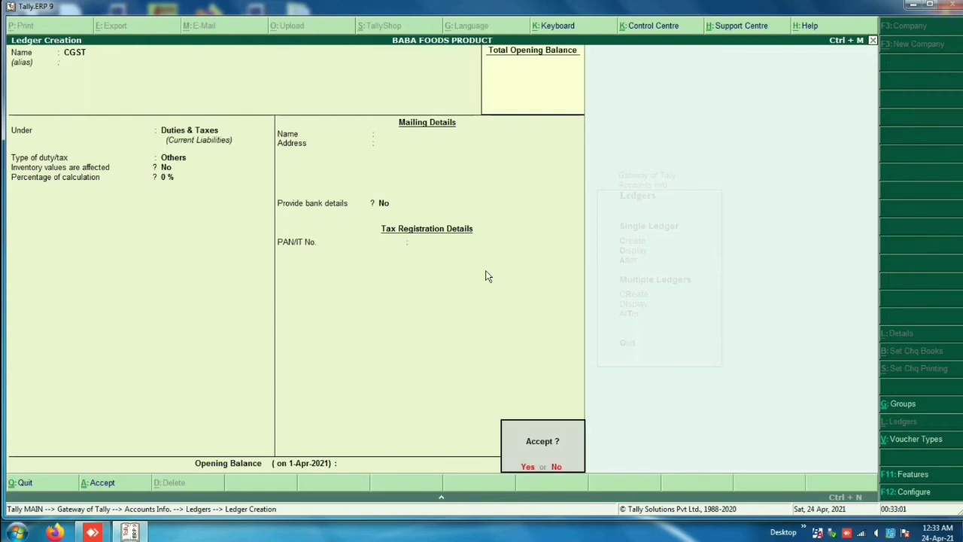
{"action": "key", "text": "Return"}
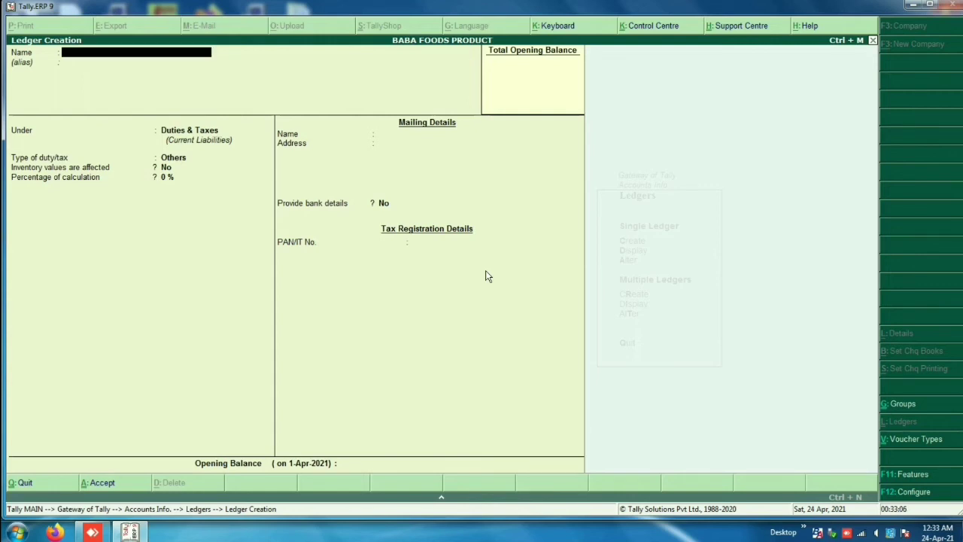
Step: Enter SGST as the new ledger's name and save it
{"action": "type", "text": "SGST"}
{"action": "key", "text": "Return"}
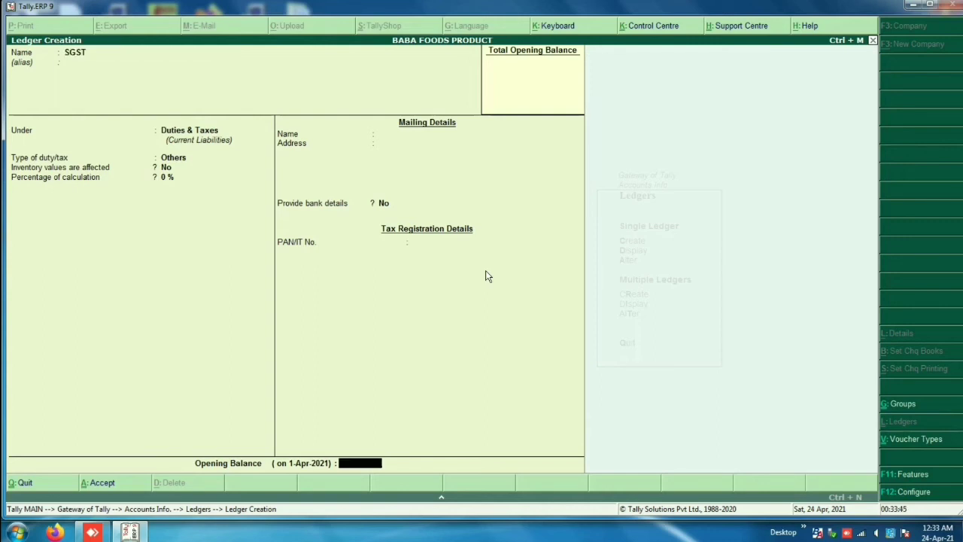
{"action": "key", "text": "Return"}
{"action": "key", "text": "Return"}
{"action": "key", "text": "Page_Up"}
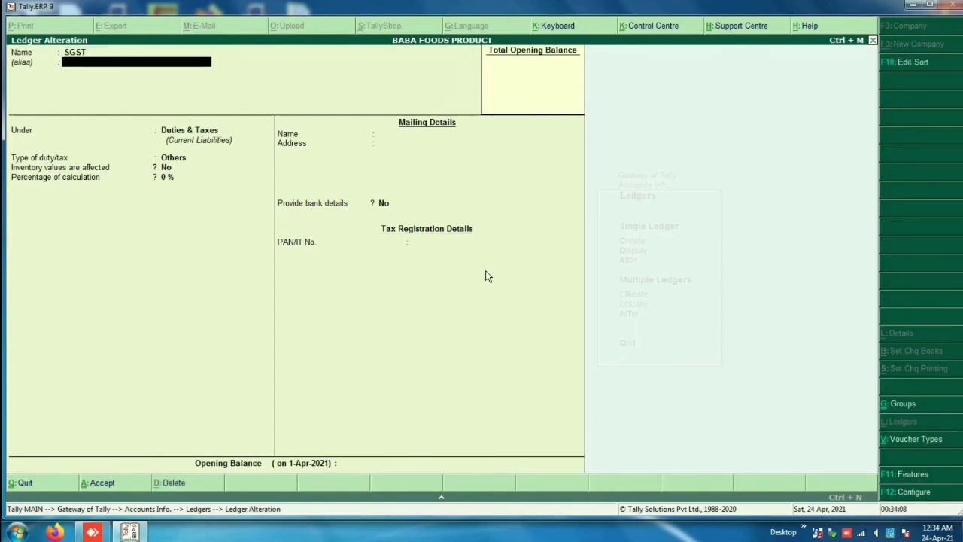
Step: Recheck the SGST ledger's group (Duties & Taxes) and duty type (Others), then save it again
{"action": "key", "text": "Up"}
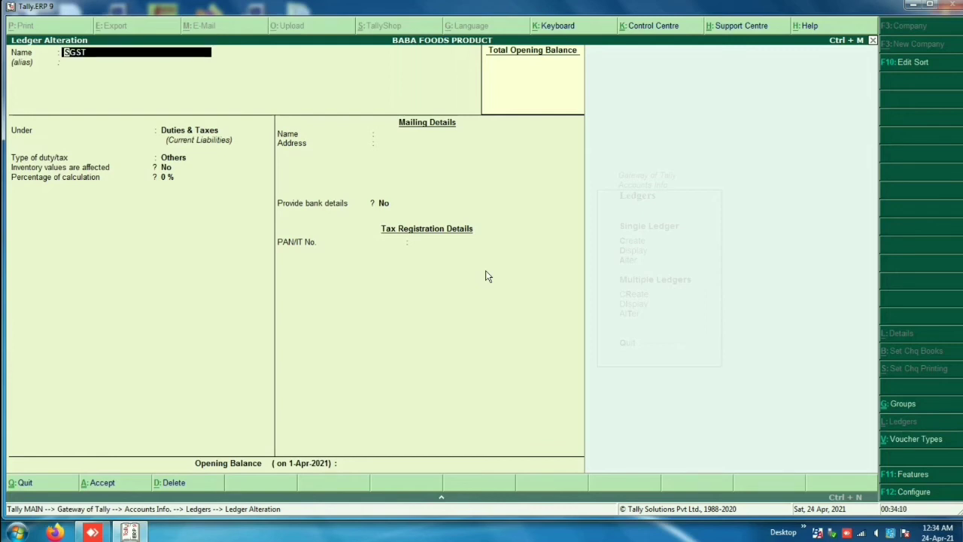
{"action": "key", "text": "Return"}
{"action": "key", "text": "Return"}
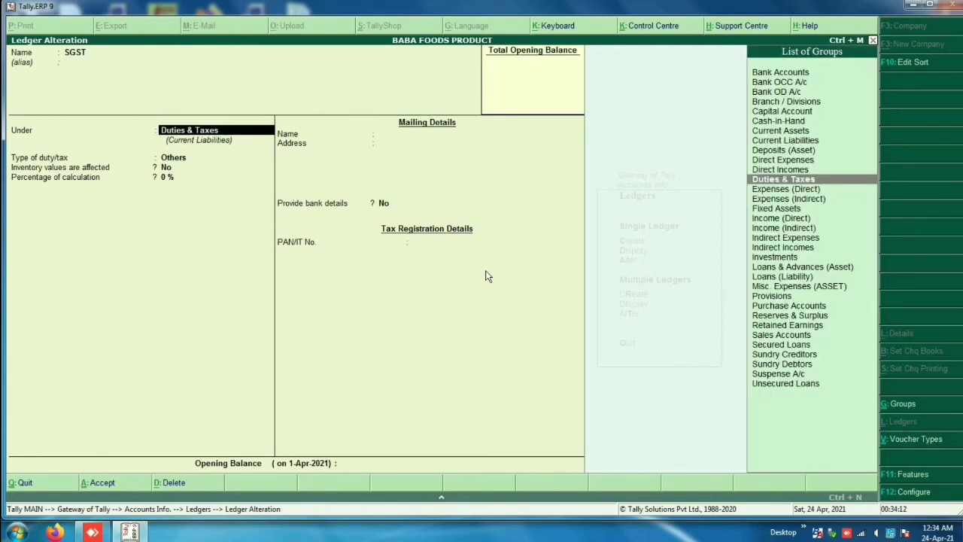
{"action": "key", "text": "Return"}
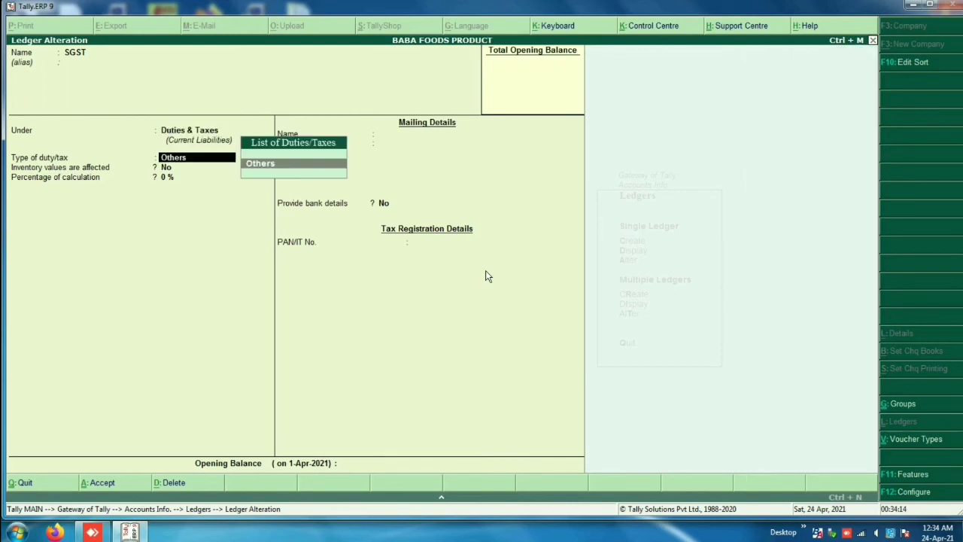
{"action": "key", "text": "Return"}
{"action": "key", "text": "Return"}
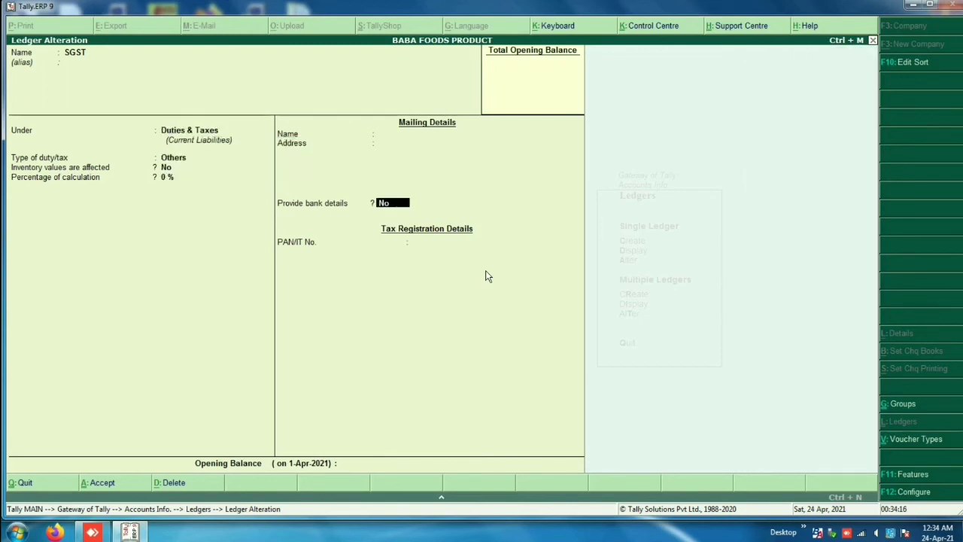
{"action": "key", "text": "Return"}
{"action": "key", "text": "Return"}
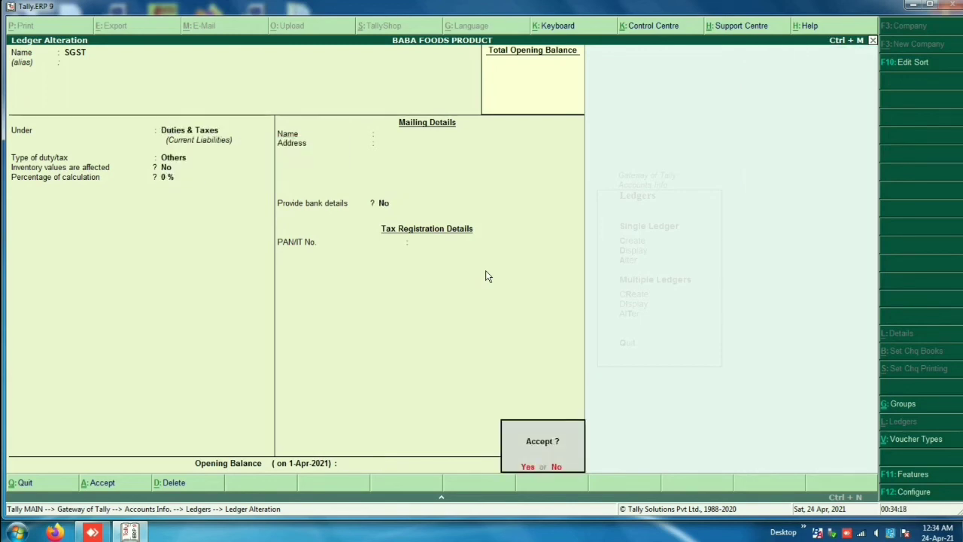
{"action": "key", "text": "Return"}
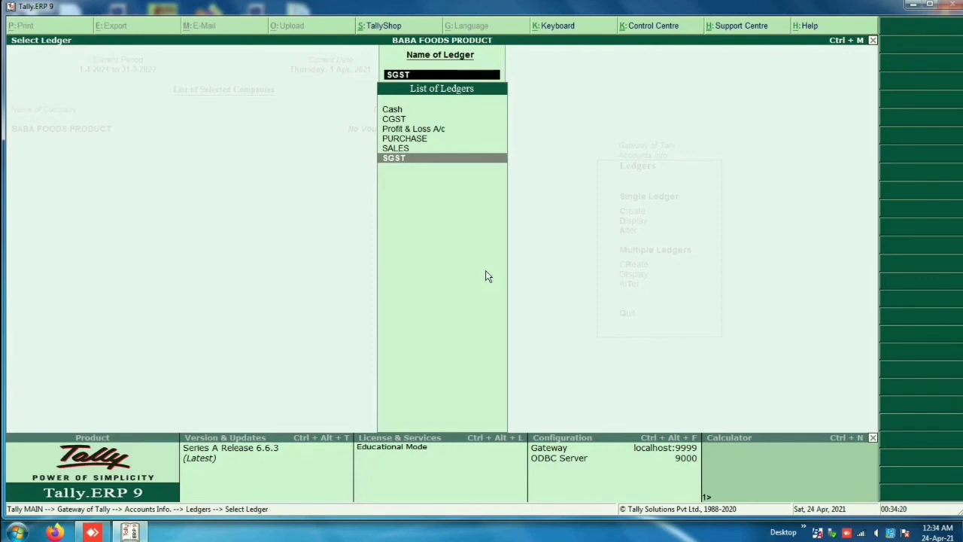
Step: Return to the Ledgers menu and select the single-ledger Create option
{"action": "key", "text": "Escape"}
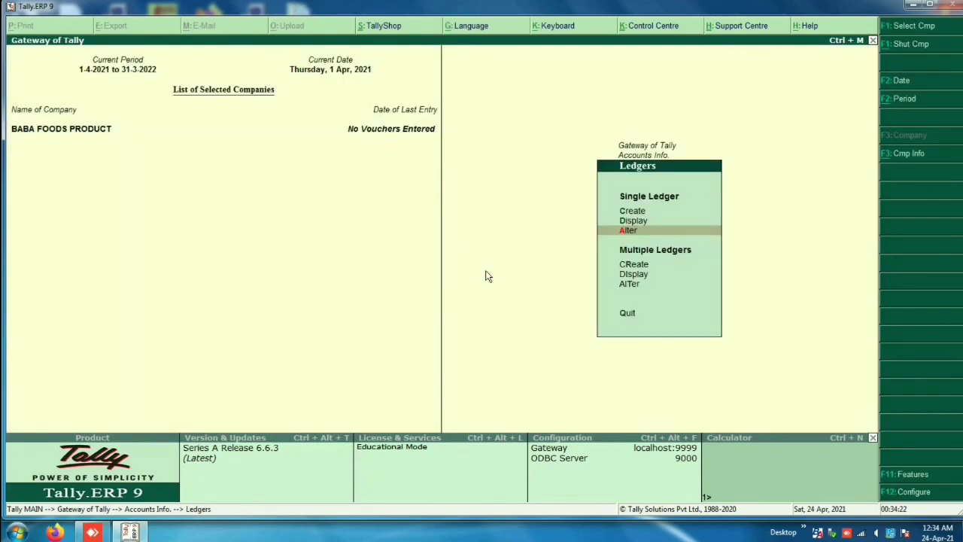
{"action": "key", "text": "Up"}
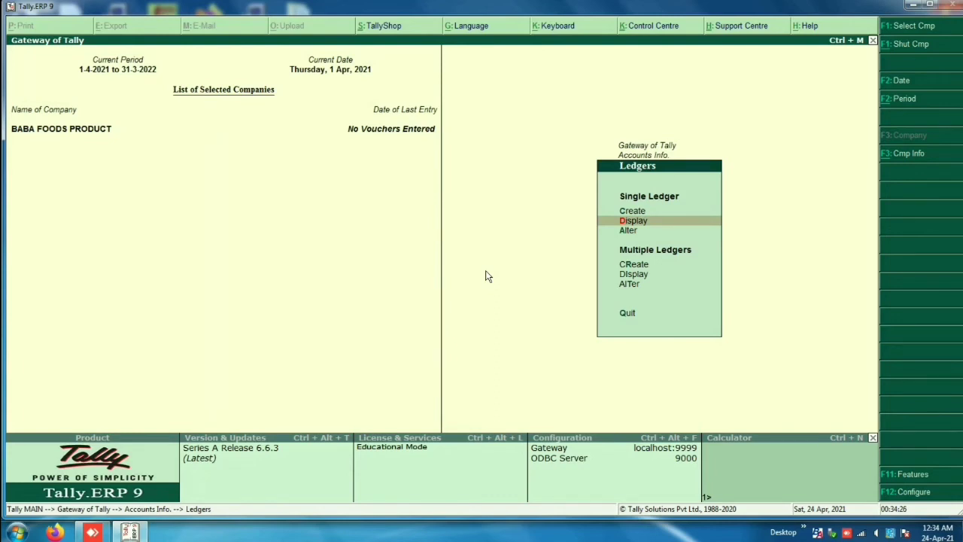
{"action": "key", "text": "Up"}
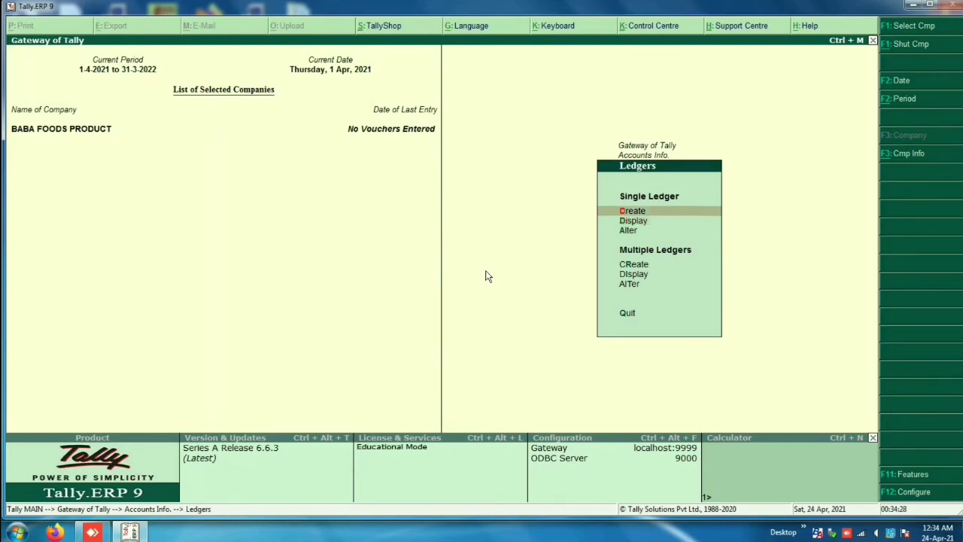
Step: Create the IGST ledger under Duties & Taxes, then quit the blank ledger form
{"action": "key", "text": "Return"}
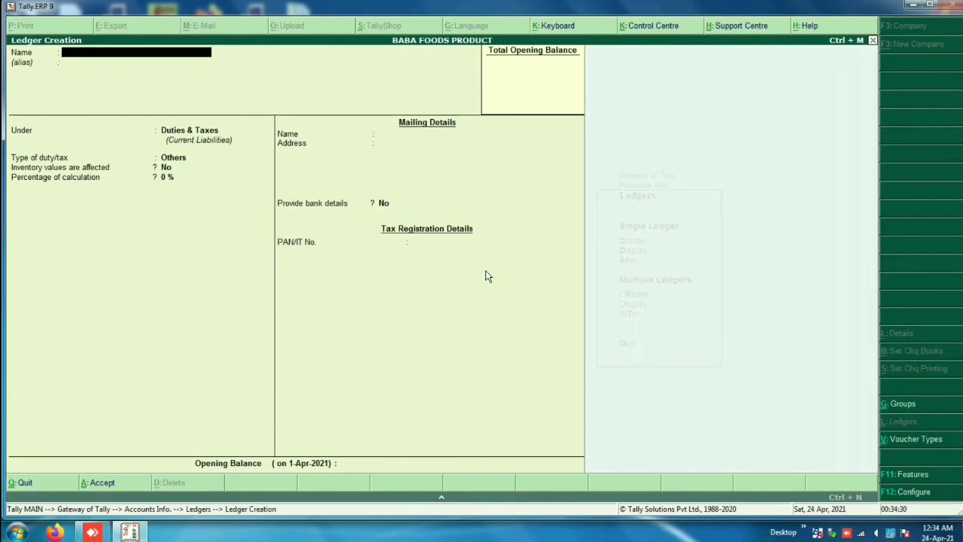
{"action": "type", "text": "IGS"}
{"action": "key", "text": "Return"}
{"action": "key", "text": "Return"}
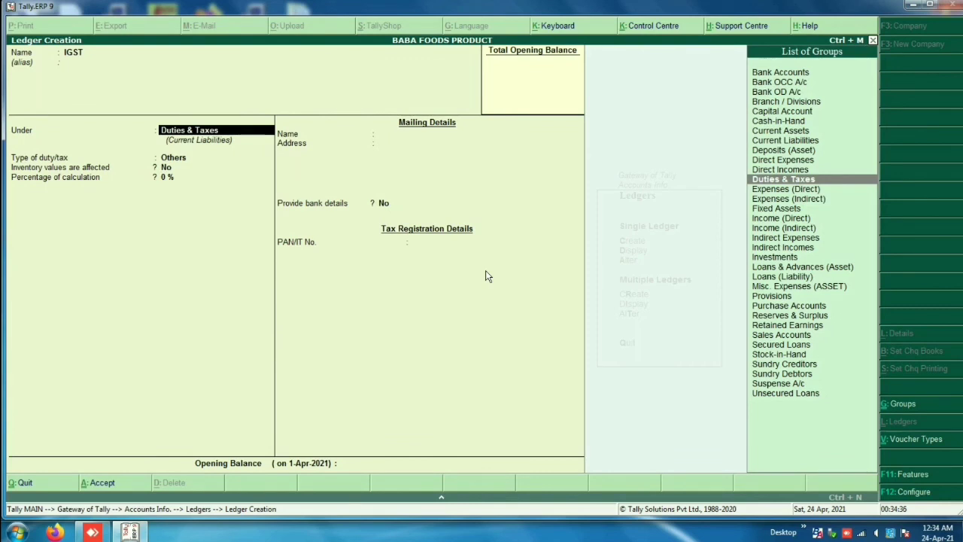
{"action": "key", "text": "Return"}
{"action": "key", "text": "Return"}
{"action": "key", "text": "Return"}
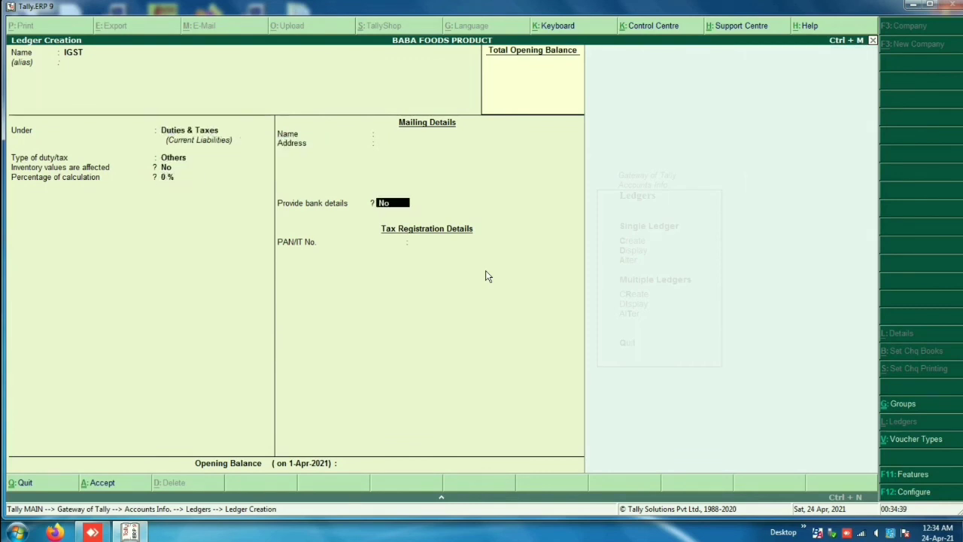
{"action": "key", "text": "Return"}
{"action": "key", "text": "Return"}
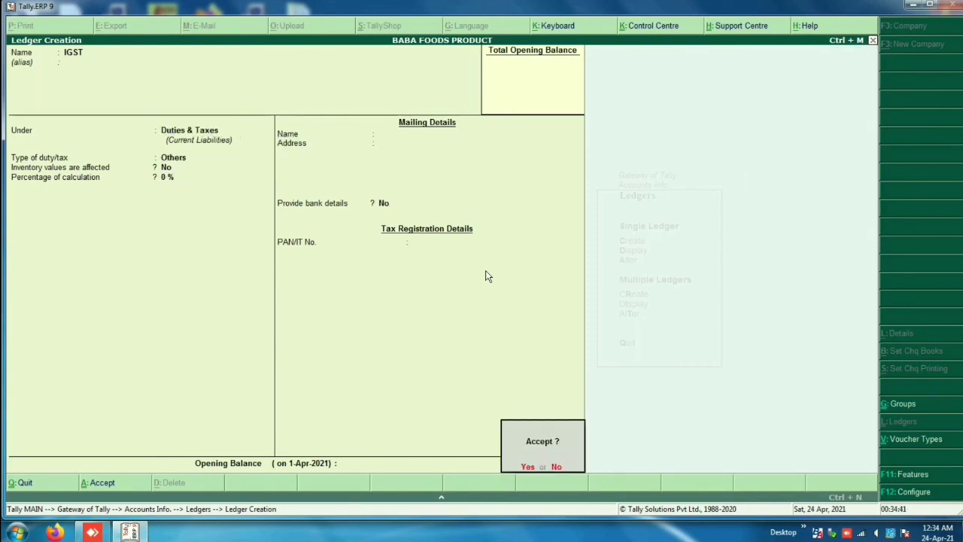
{"action": "key", "text": "Return"}
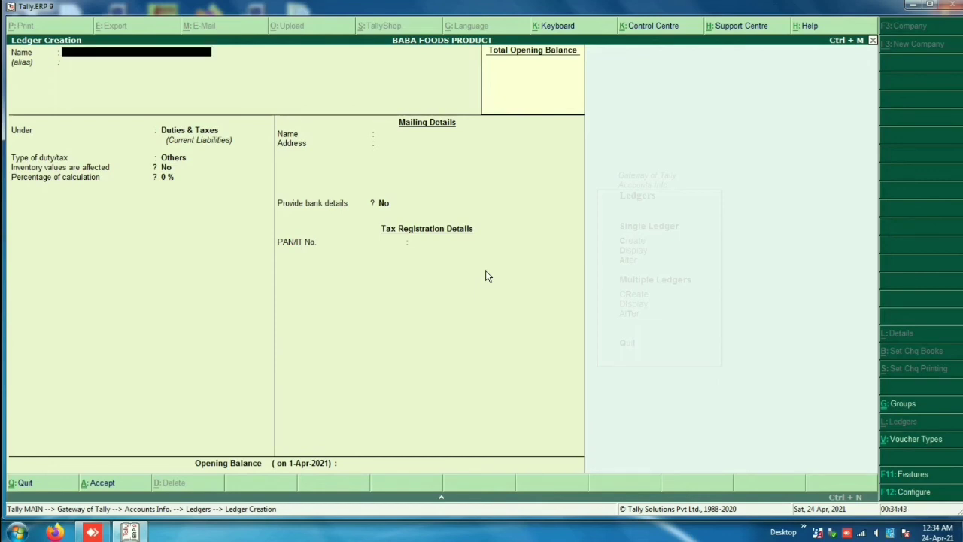
{"action": "key", "text": "Escape"}
{"action": "key", "text": "Return"}
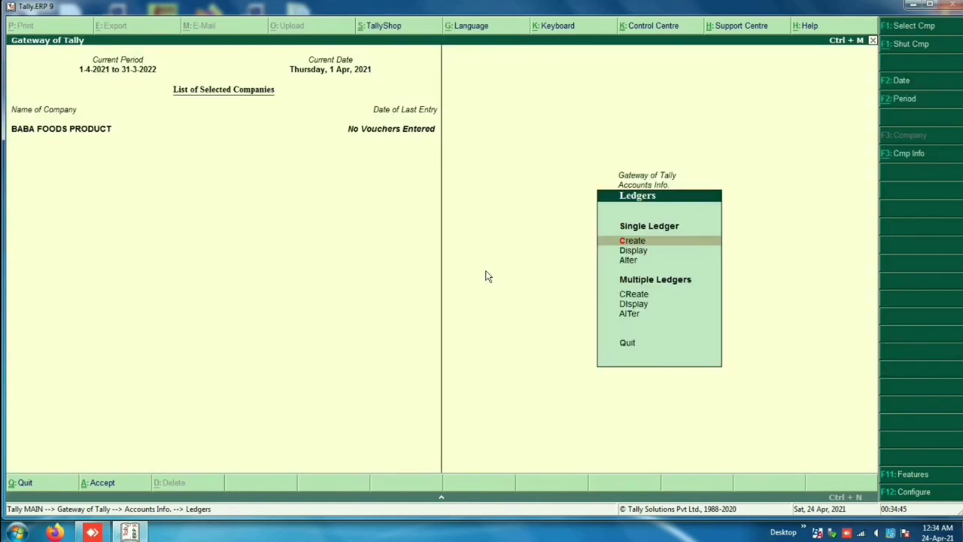
Step: Display the ledger list and browse Cash, CGST, IGST, Profit & Loss A/c, PURCHASE, SALES and SGST
{"action": "key", "text": "Down"}
{"action": "key", "text": "Return"}
{"action": "key", "text": "Down"}
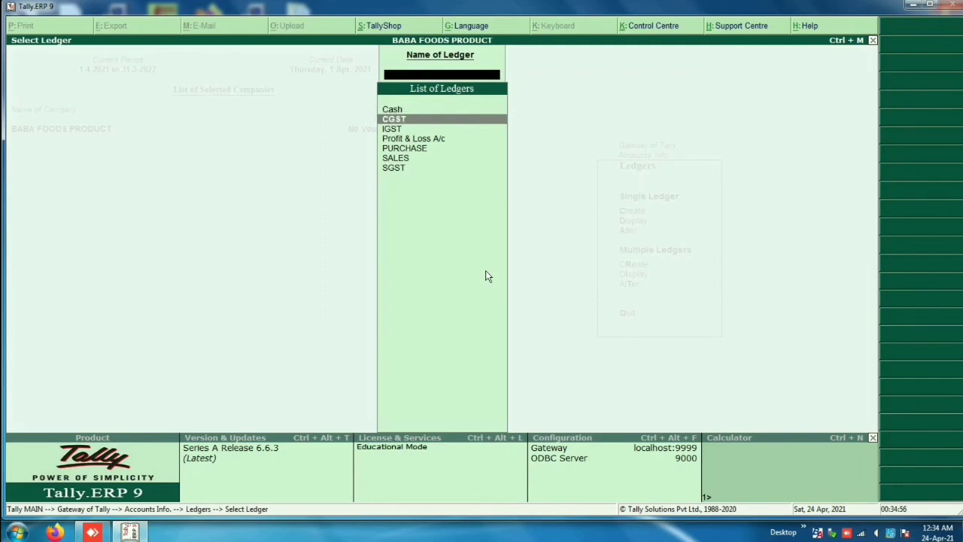
{"action": "key", "text": "Down"}
{"action": "key", "text": "Down"}
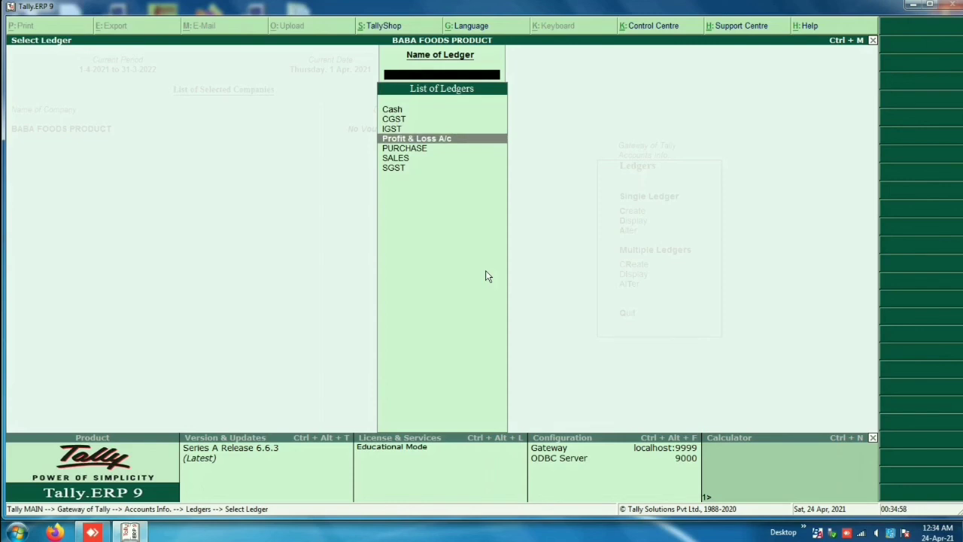
{"action": "key", "text": "Up"}
{"action": "key", "text": "Up"}
{"action": "key", "text": "Up"}
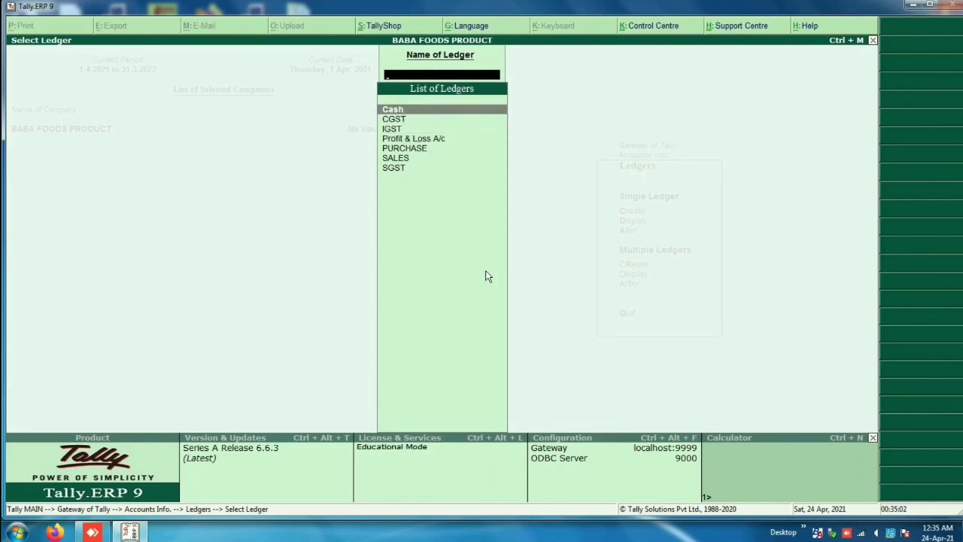
{"action": "key", "text": "Down"}
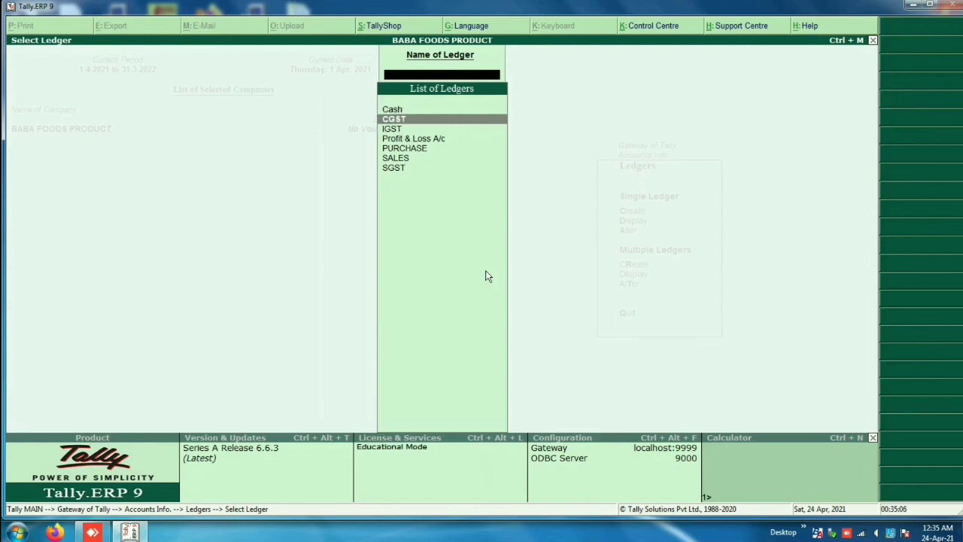
{"action": "key", "text": "Down"}
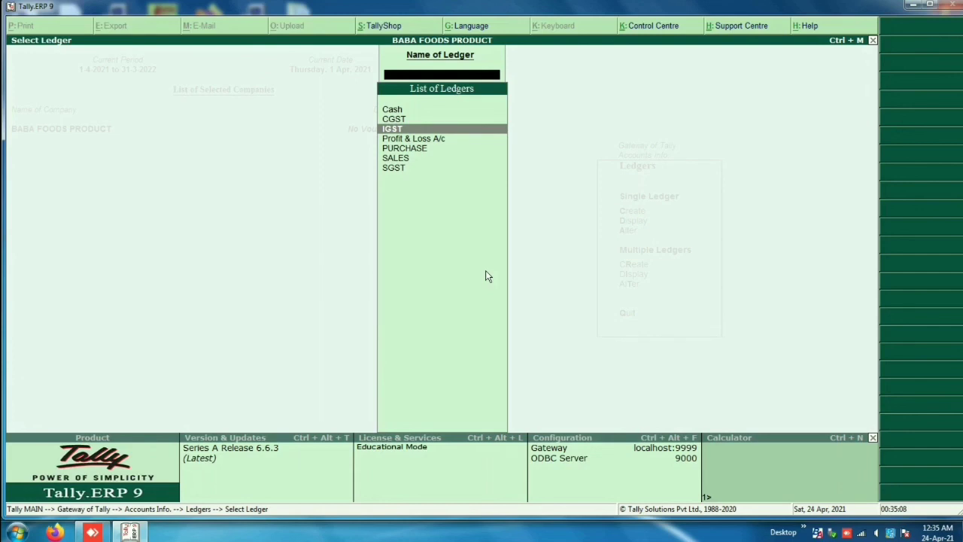
{"action": "key", "text": "Down"}
{"action": "key", "text": "Down"}
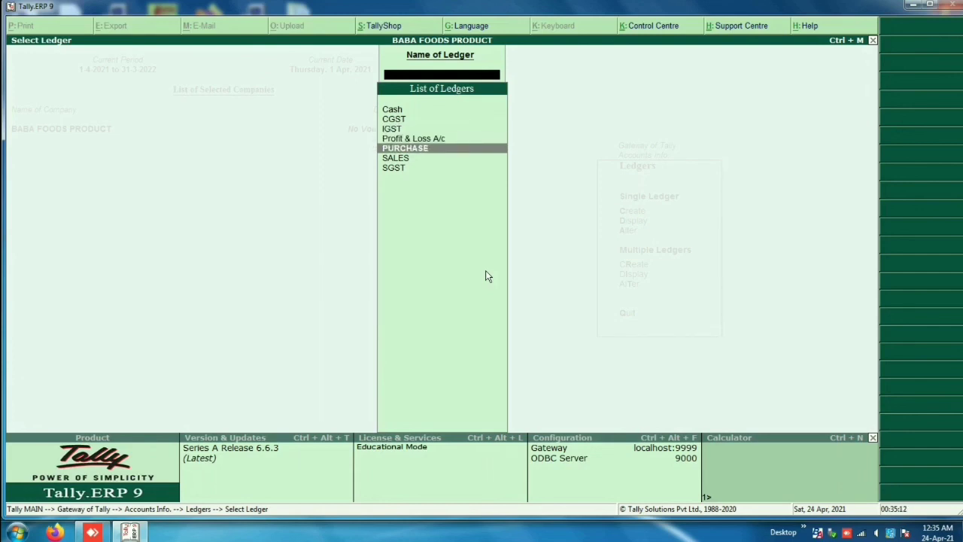
{"action": "key", "text": "Down"}
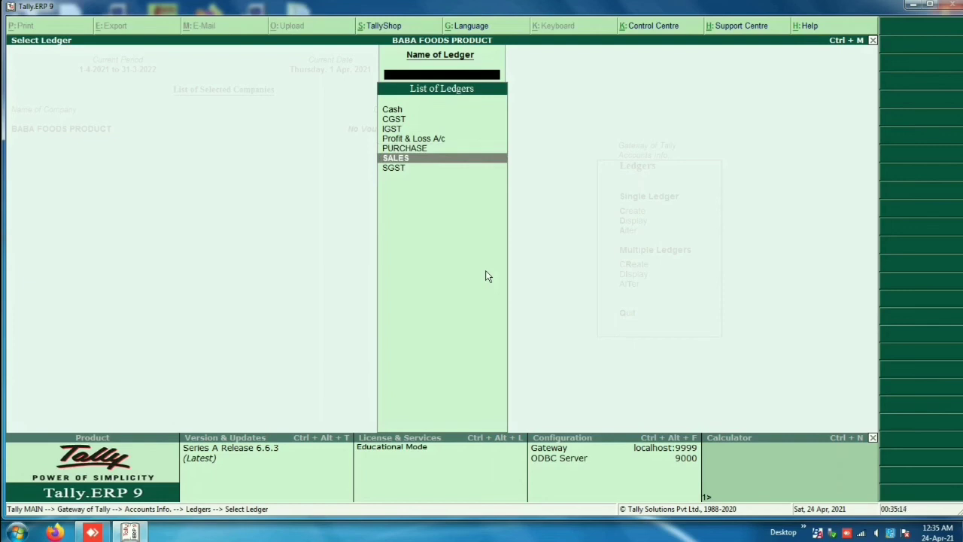
{"action": "key", "text": "Down"}
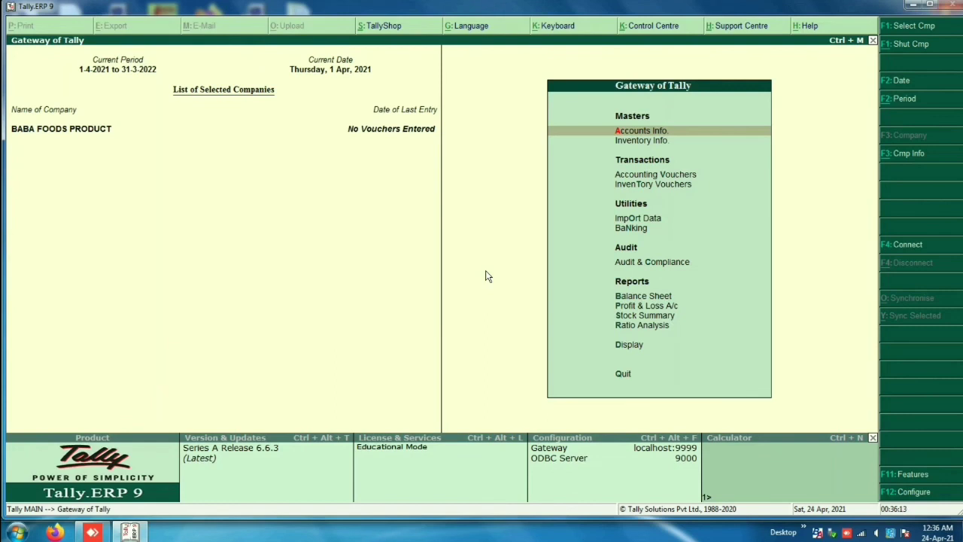
Step: Open Company Features with F11 and enter the Statutory & Taxation settings
{"action": "key", "text": "F11"}
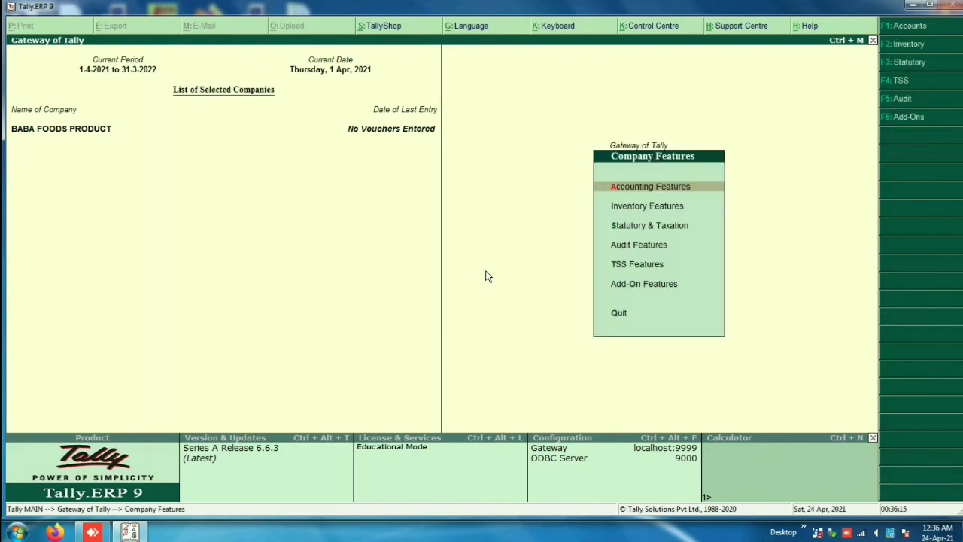
{"action": "key", "text": "Down"}
{"action": "key", "text": "Down"}
{"action": "key", "text": "Down"}
{"action": "key", "text": "Up"}
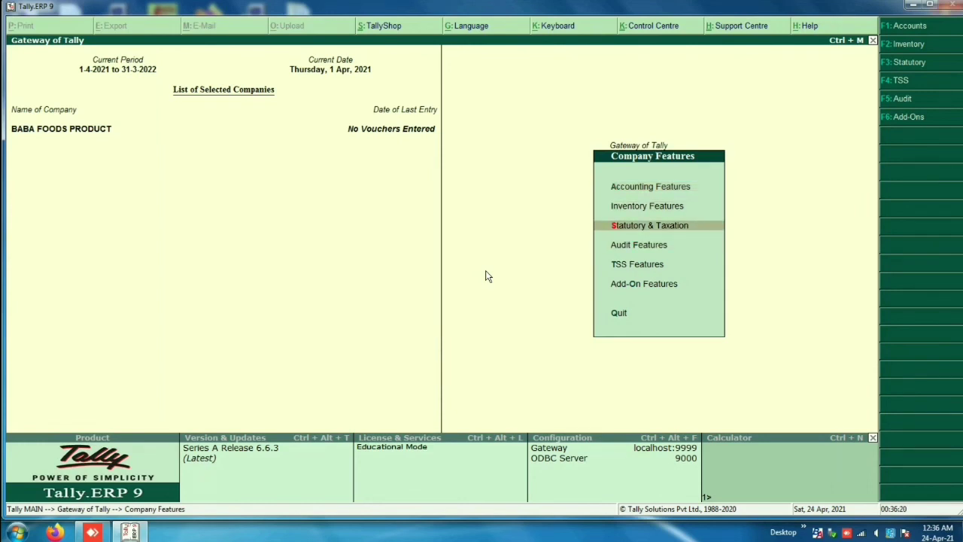
{"action": "key", "text": "Return"}
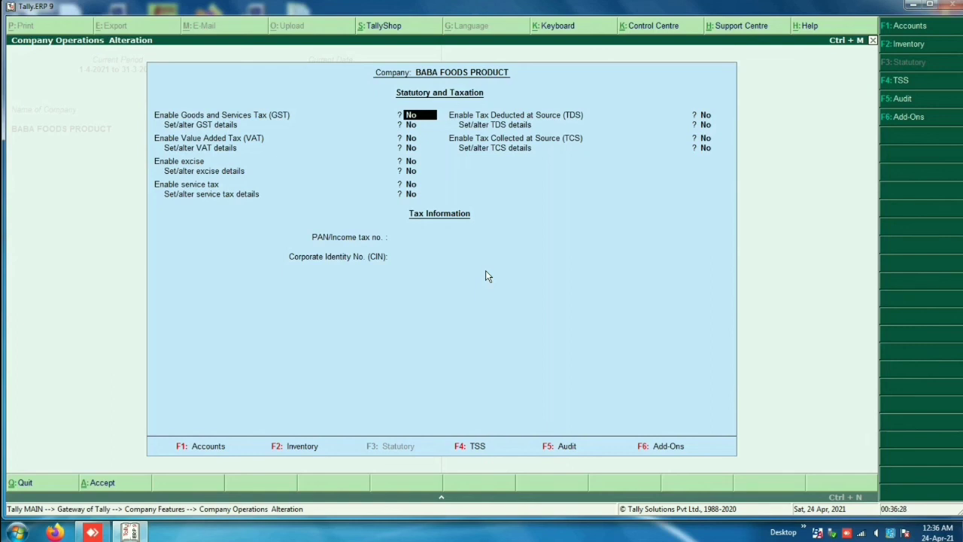
Step: Set Enable Goods and Services Tax (GST) to Yes and accept the statutory settings
{"action": "type", "text": "y"}
{"action": "key", "text": "Return"}
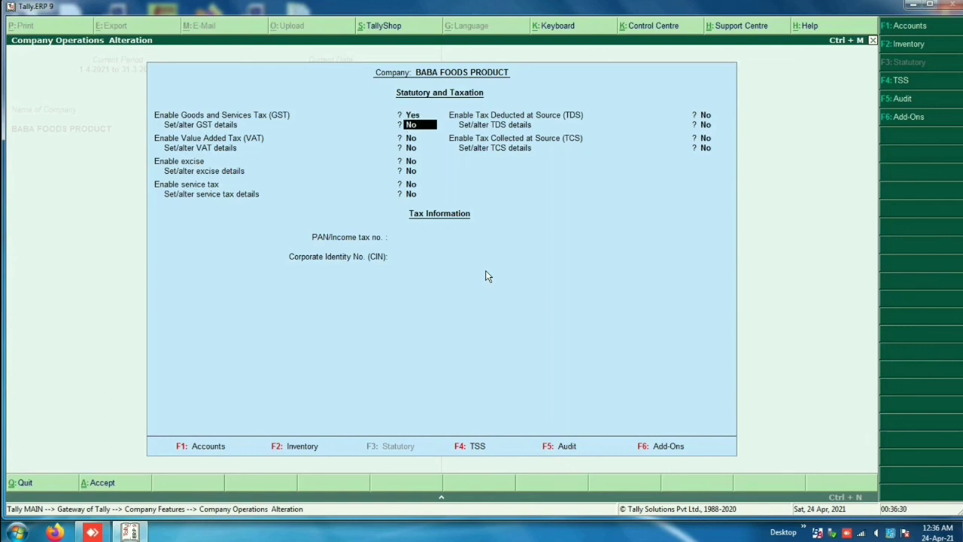
{"action": "key", "text": "Return"}
{"action": "key", "text": "Up"}
{"action": "key", "text": "Return"}
{"action": "key", "text": "Return"}
{"action": "key", "text": "Return"}
{"action": "key", "text": "Return"}
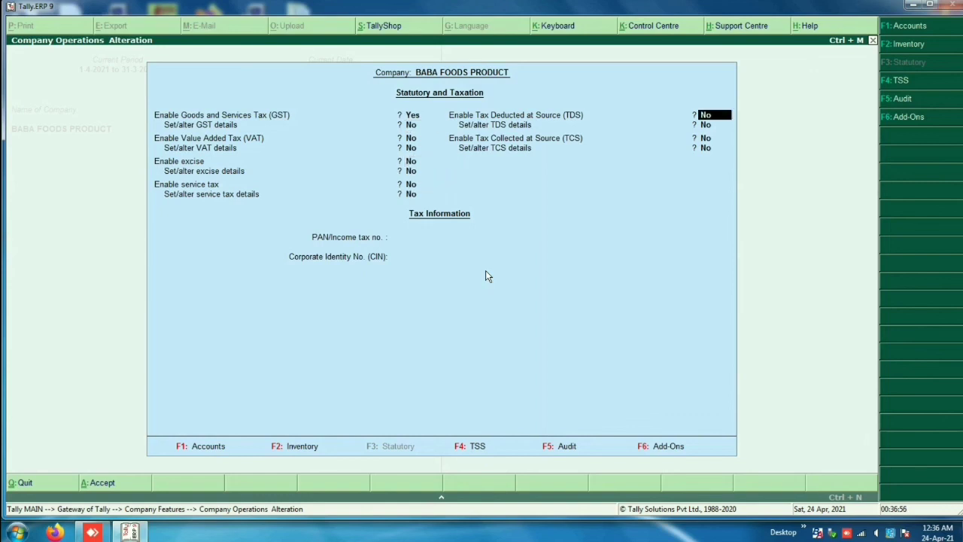
{"action": "key", "text": "Return"}
{"action": "key", "text": "Return"}
{"action": "key", "text": "Return"}
{"action": "key", "text": "Return"}
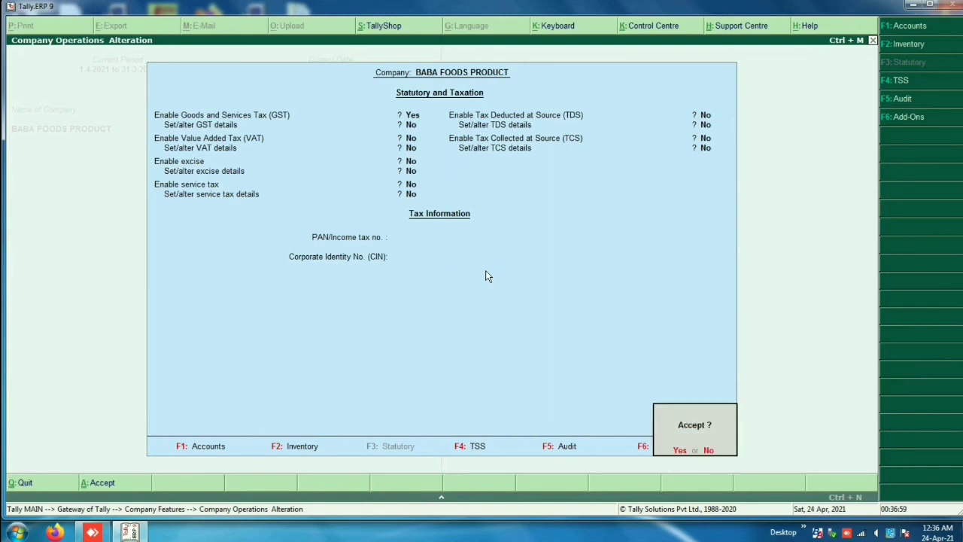
{"action": "key", "text": "Return"}
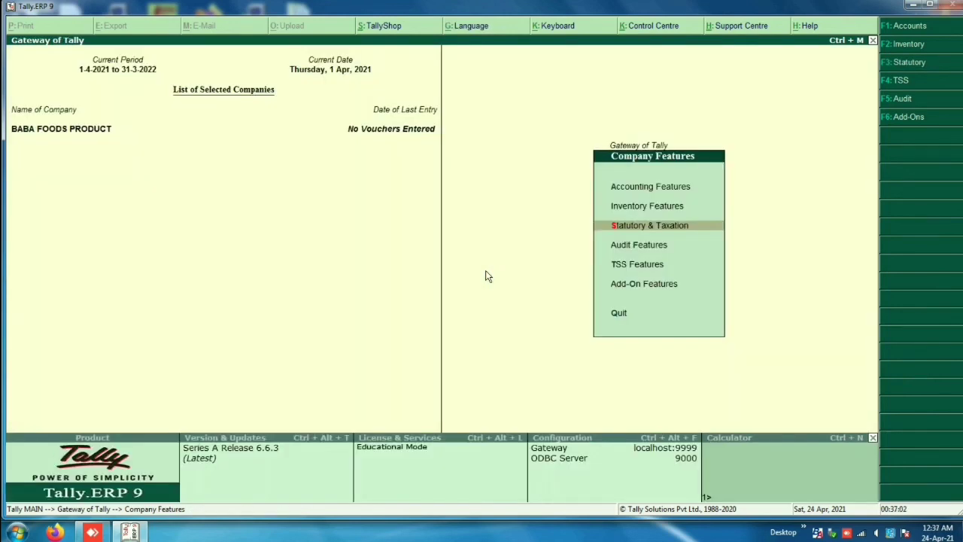
Step: Go to Display > Account Books > Ledger and enter IGST as the ledger name
{"action": "key", "text": "Escape"}
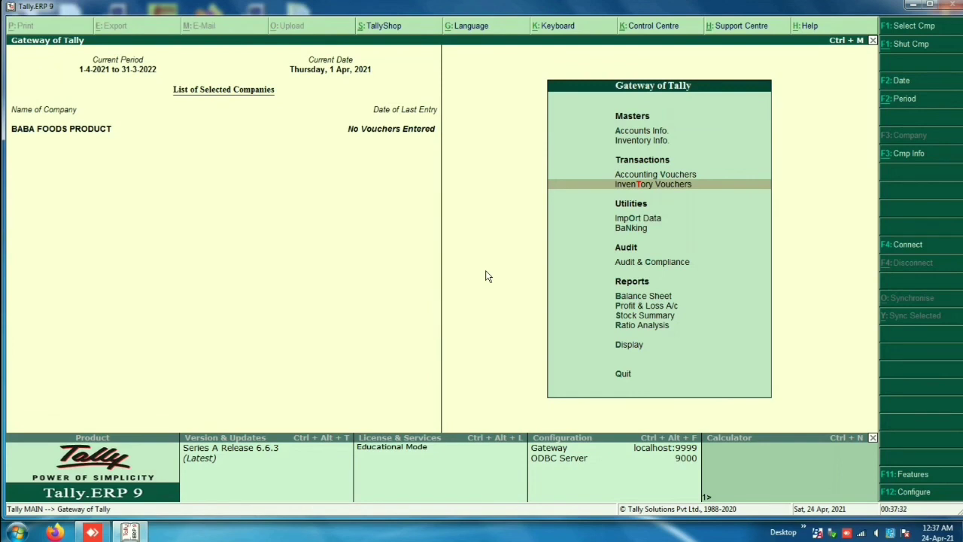
{"action": "key", "text": "d"}
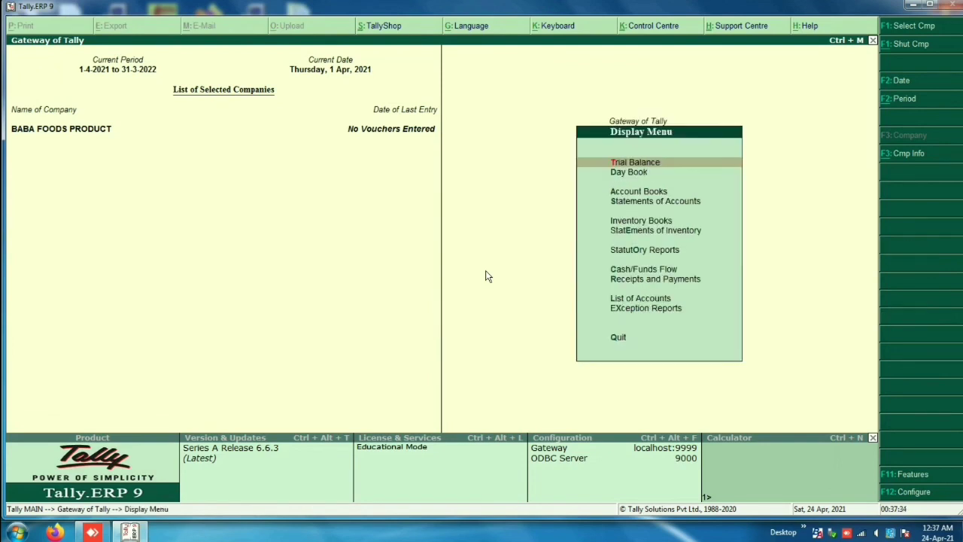
{"action": "key", "text": "a"}
{"action": "key", "text": "l"}
{"action": "key", "text": "Down"}
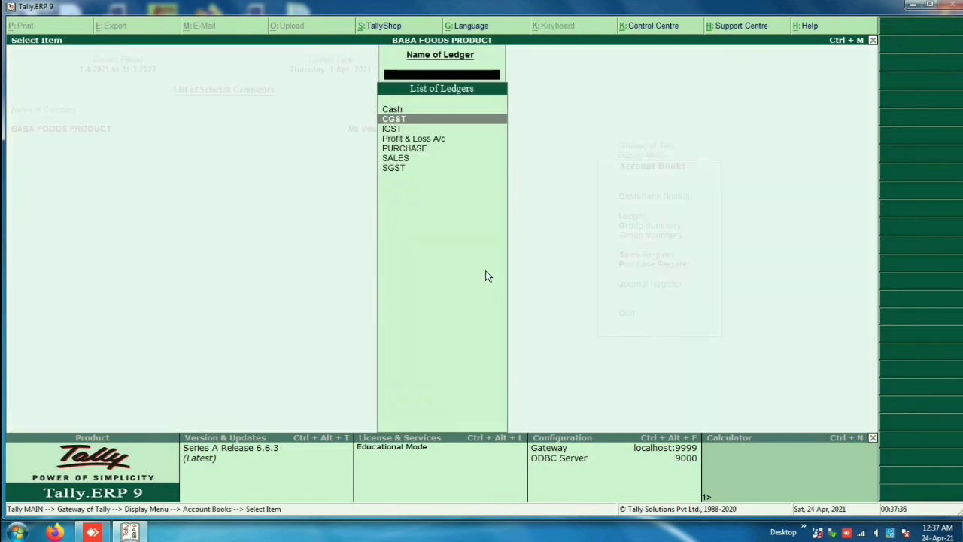
{"action": "key", "text": "Up"}
{"action": "type", "text": "IGST"}
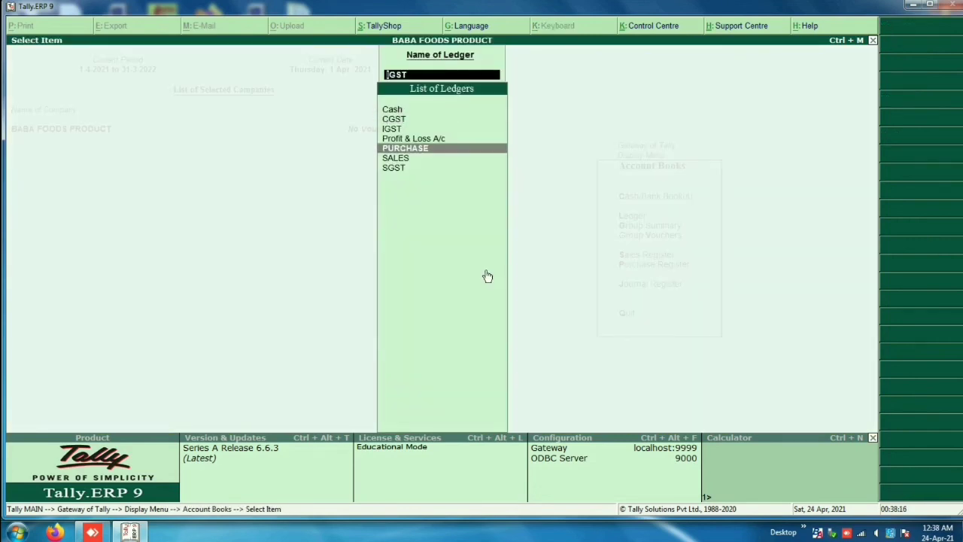